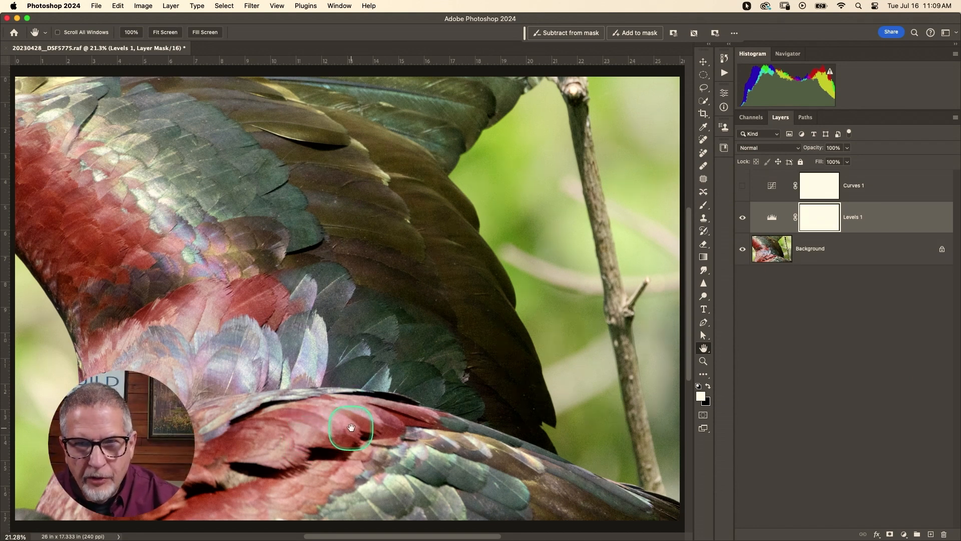
Try input levels of 14, 0.84 and 236 on the Levels 1 adjustment, and reset it to its defaults
click(772, 218)
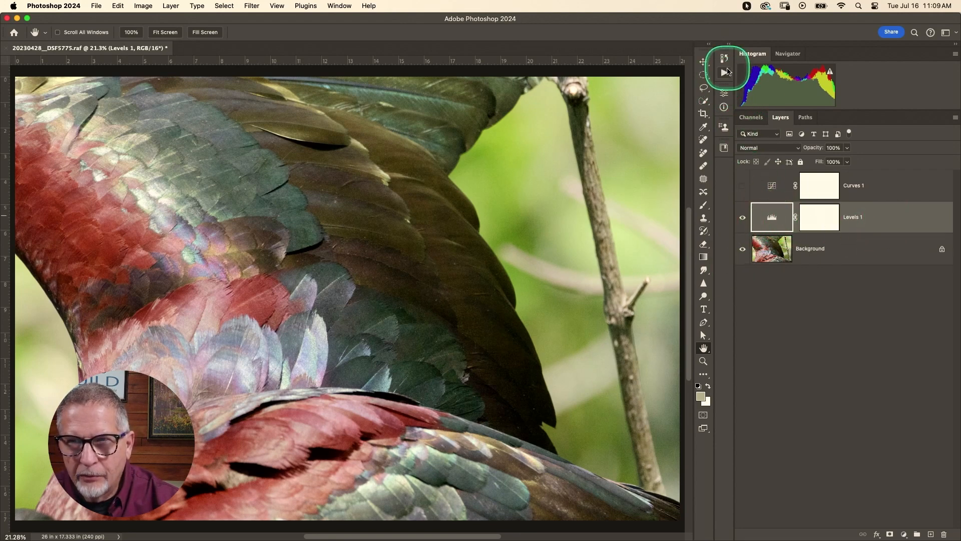
click(724, 94)
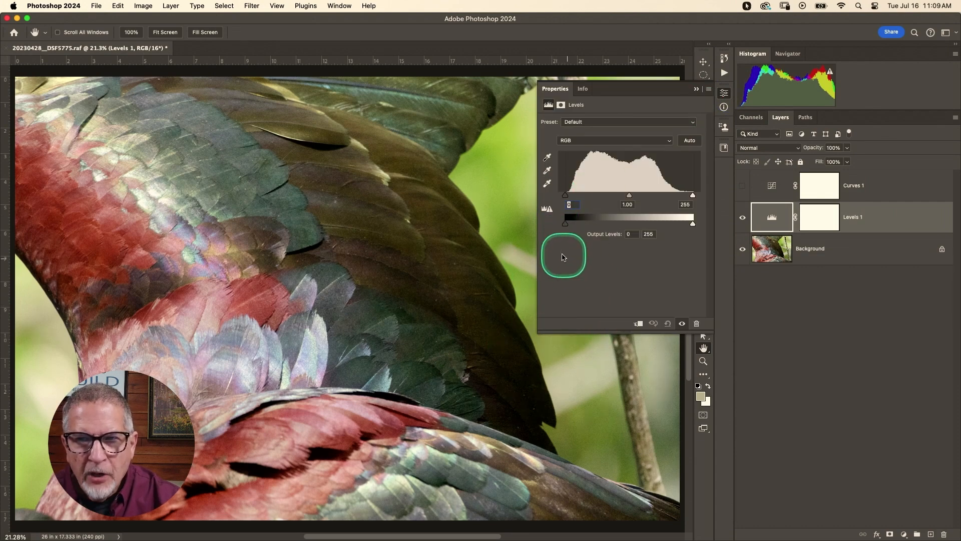
mouse_move(568, 199)
mouse_down()
mouse_move(579, 197)
mouse_move(562, 200)
mouse_up()
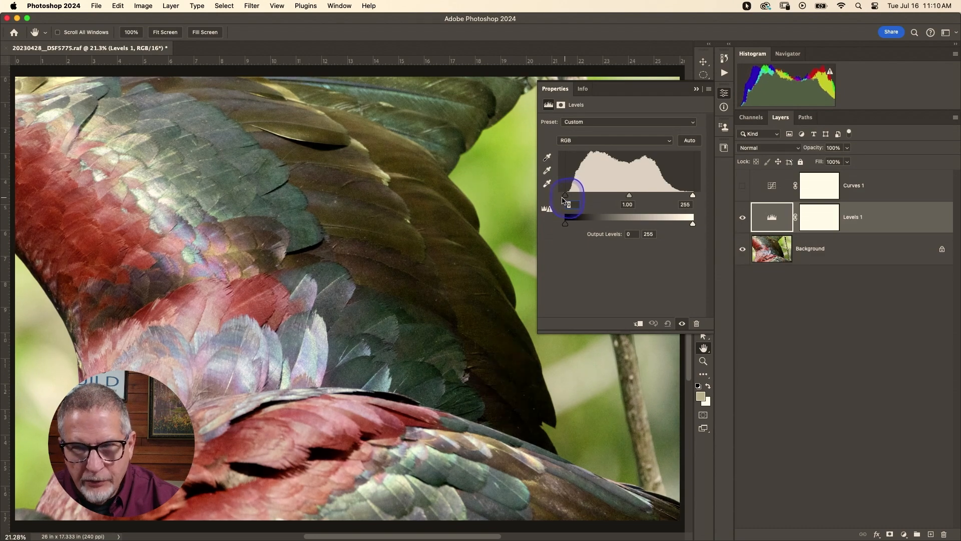
drag(568, 199, 573, 199)
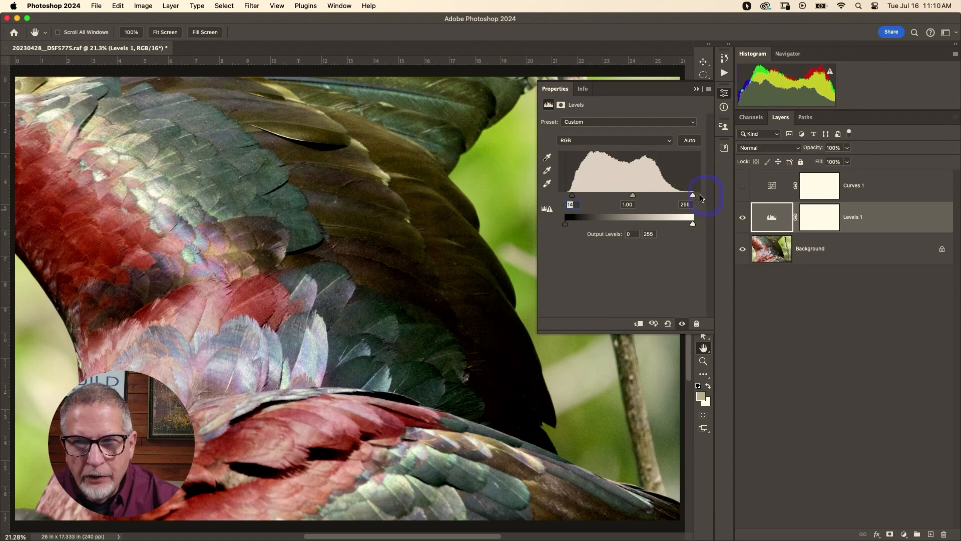
drag(694, 198, 681, 197)
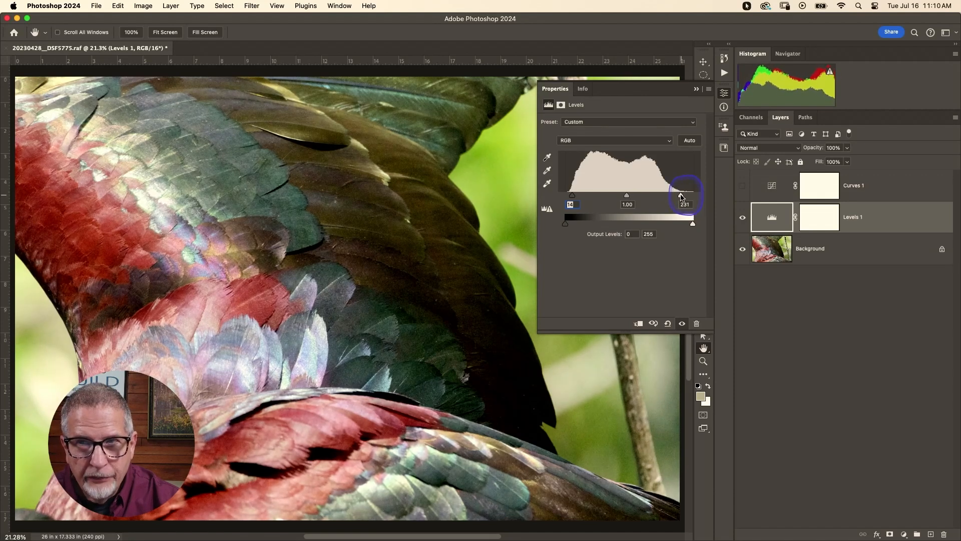
drag(682, 197, 682, 197)
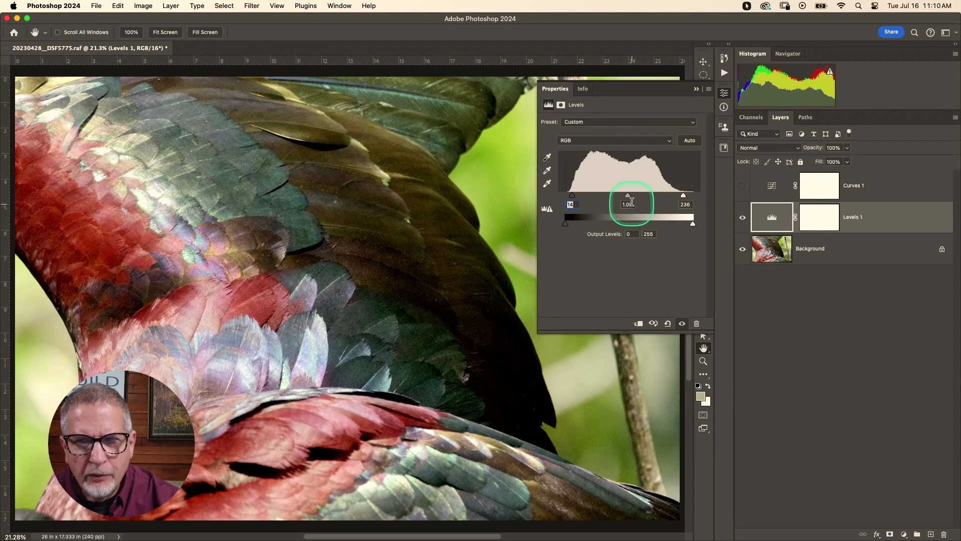
drag(629, 198, 635, 199)
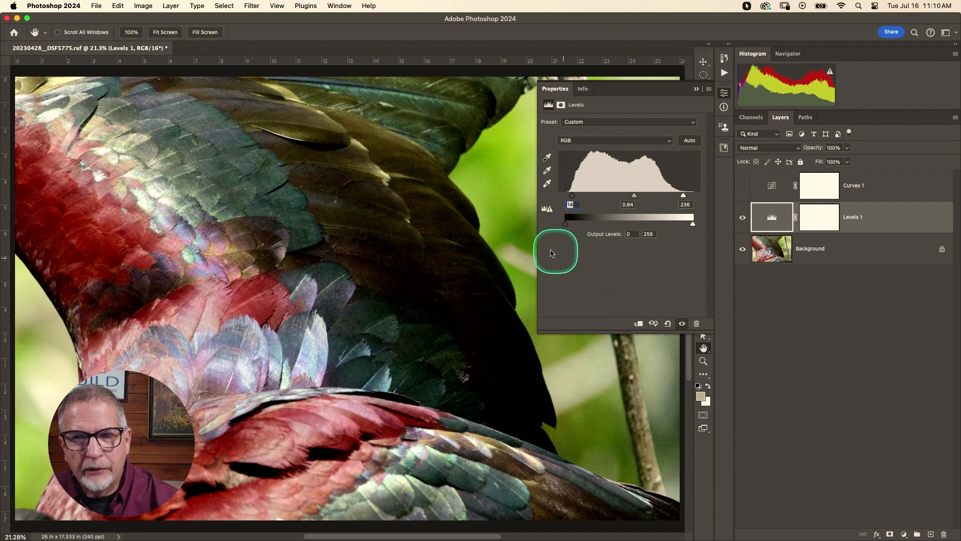
click(669, 325)
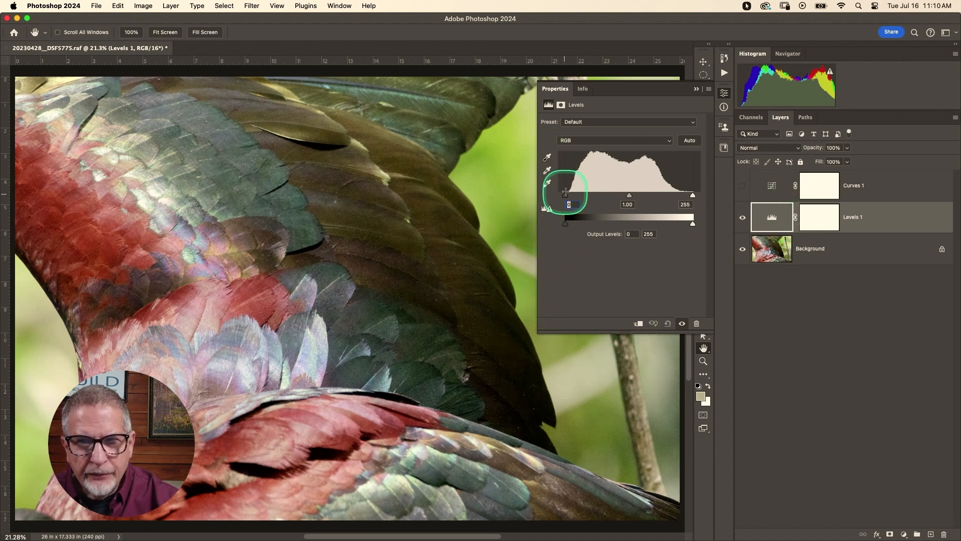
With the Levels eyedroppers, sample the black point on the dark wing tip and the white point on the knot atop the branch
click(548, 159)
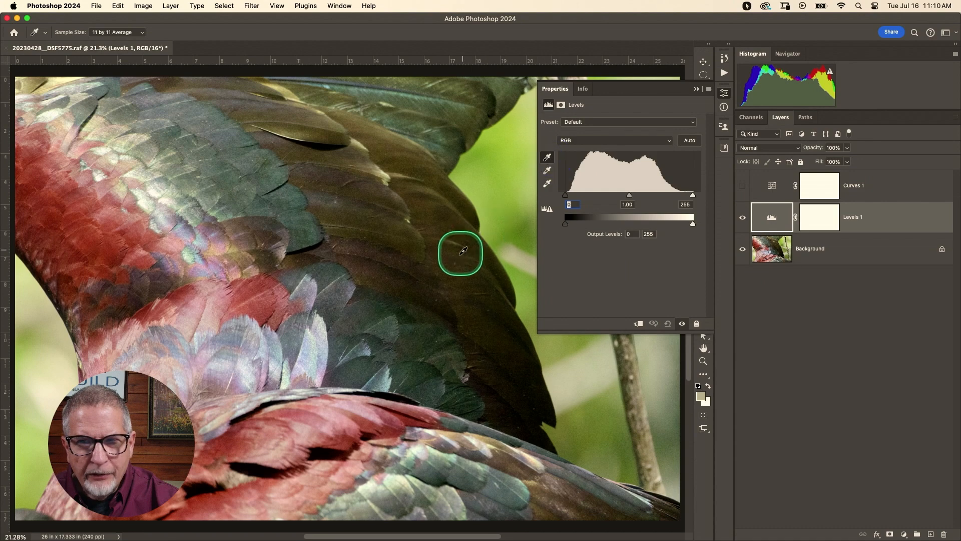
click(533, 422)
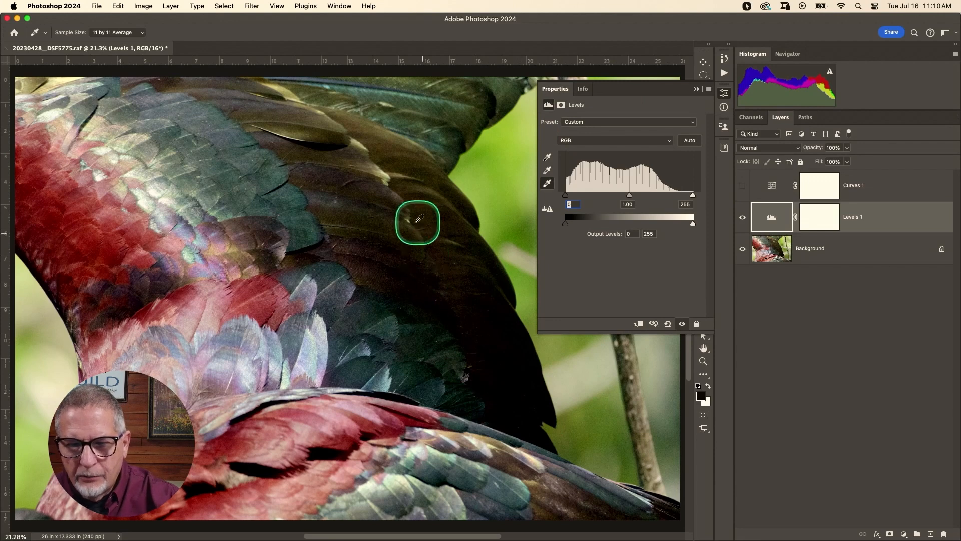
key(space)
drag(436, 235, 287, 315)
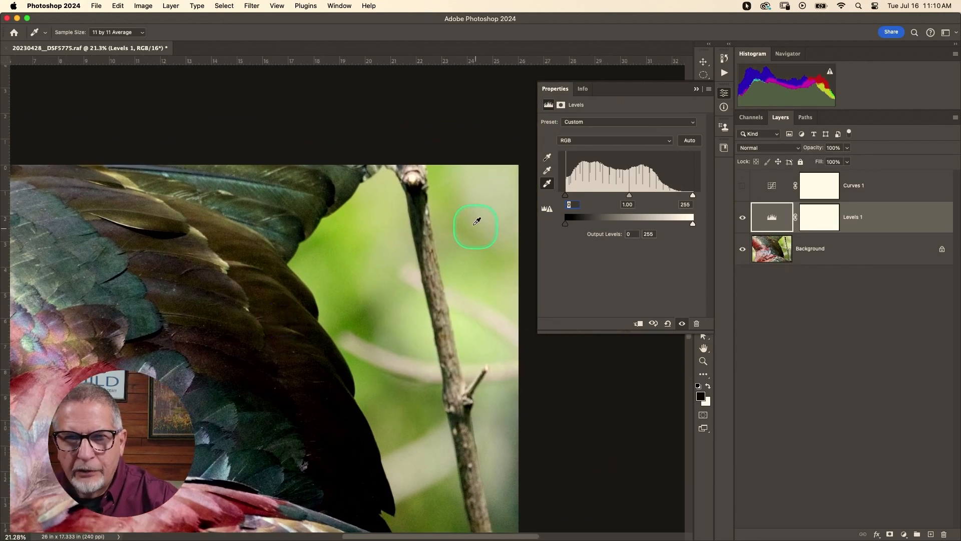
click(416, 175)
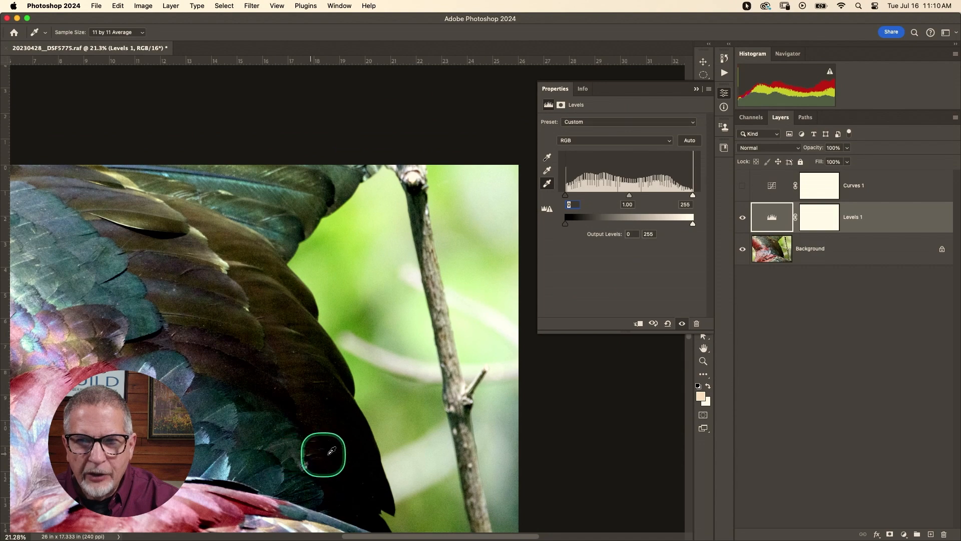
Sample gray points on the feathers and blurred background with the Levels gray-point eyedropper, finishing on the pale background branch
click(547, 173)
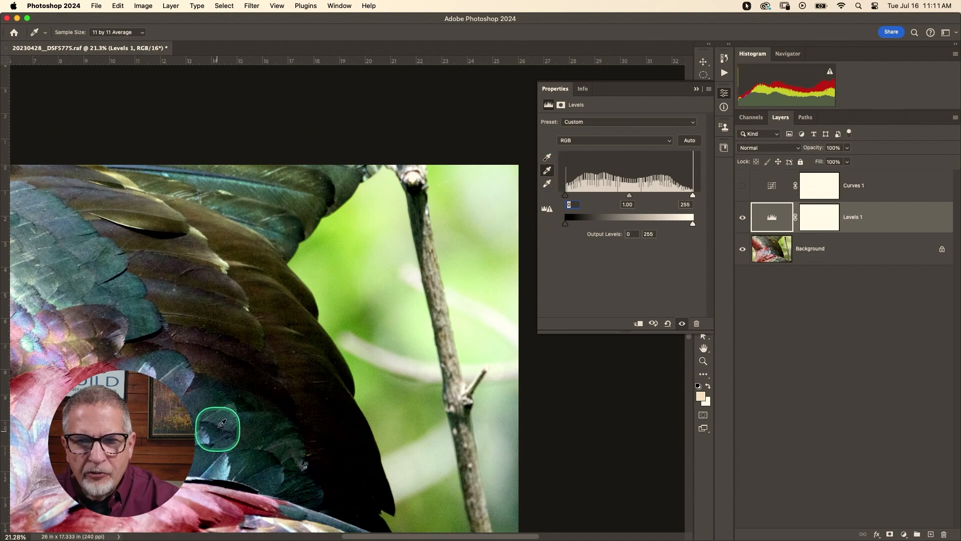
drag(220, 368, 354, 223)
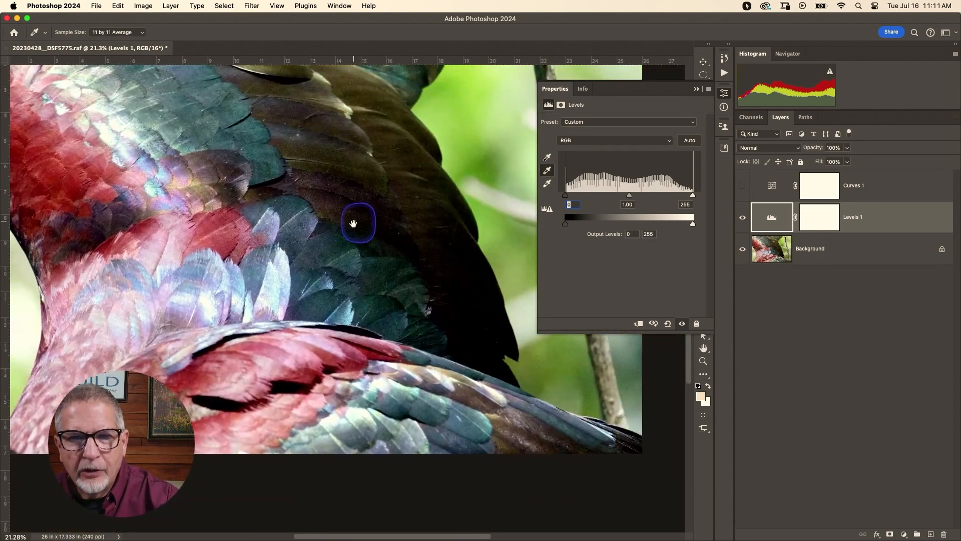
click(366, 365)
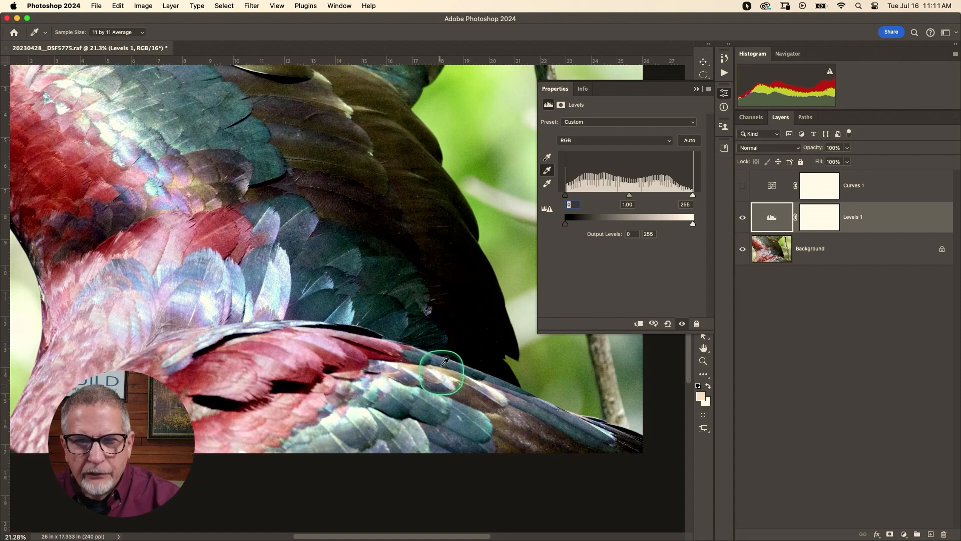
drag(402, 220, 310, 210)
click(429, 324)
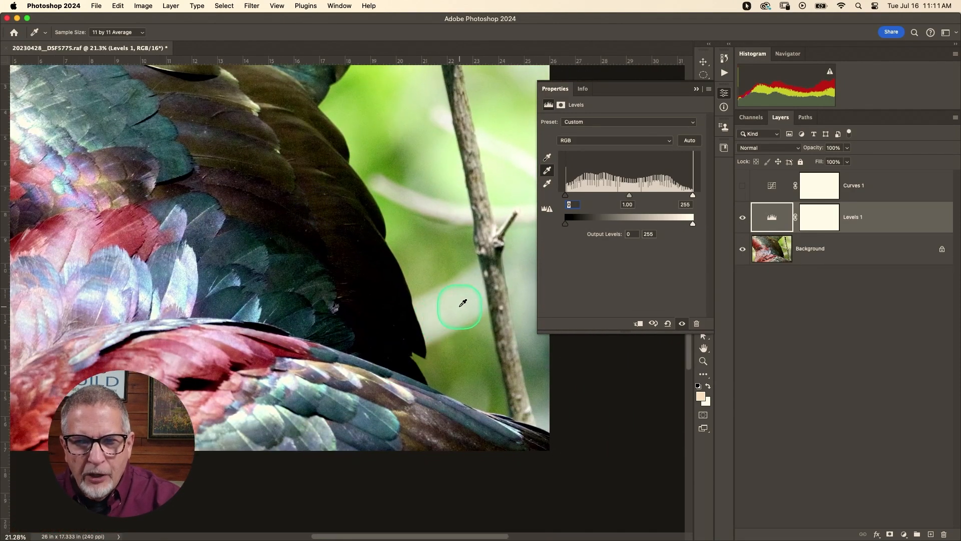
click(470, 295)
click(425, 382)
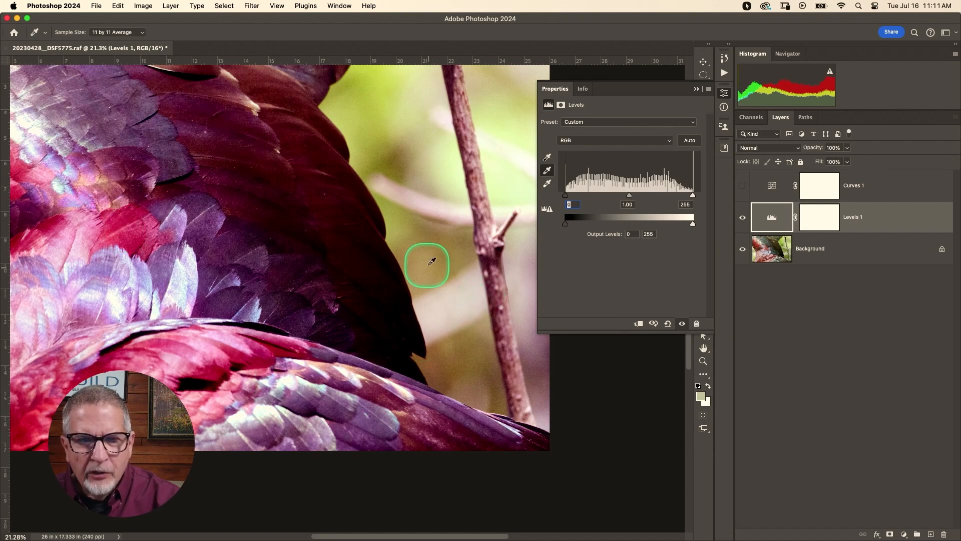
click(414, 219)
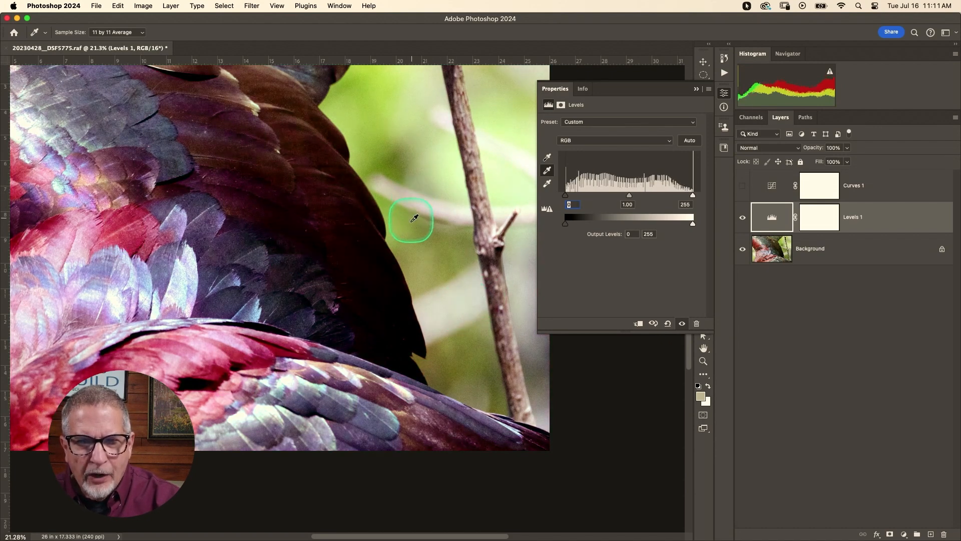
click(387, 184)
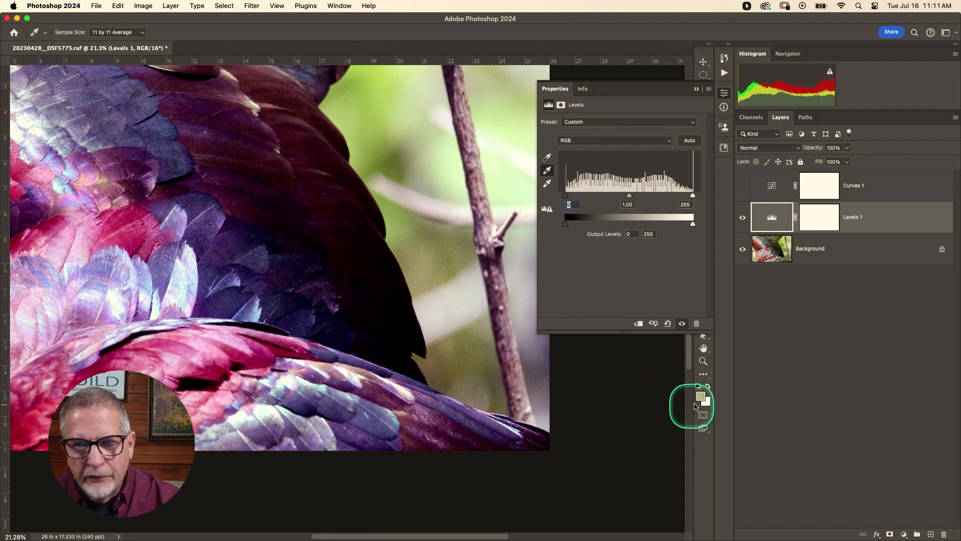
double_click(704, 348)
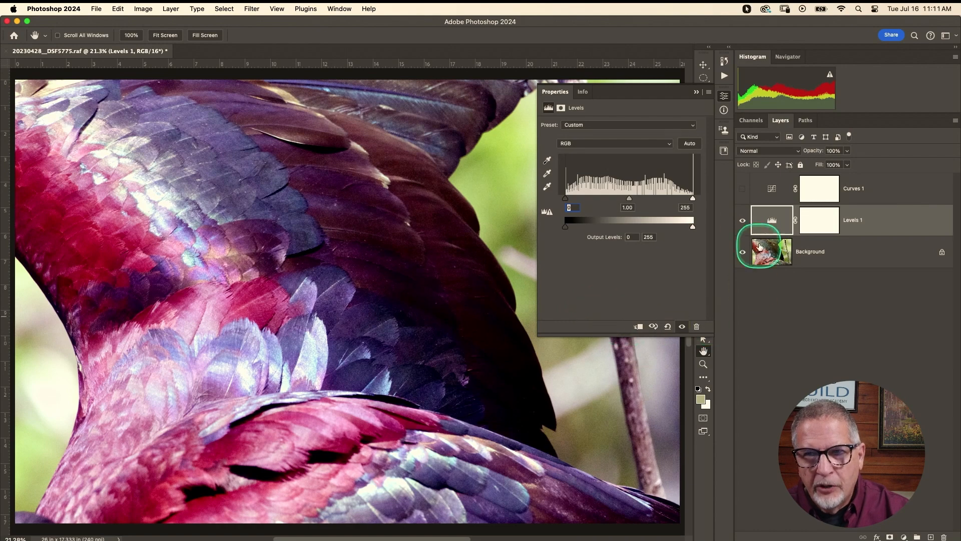
Hide the Levels 1 layer, show the Curves 1 layer and open its curve settings
click(743, 224)
click(744, 189)
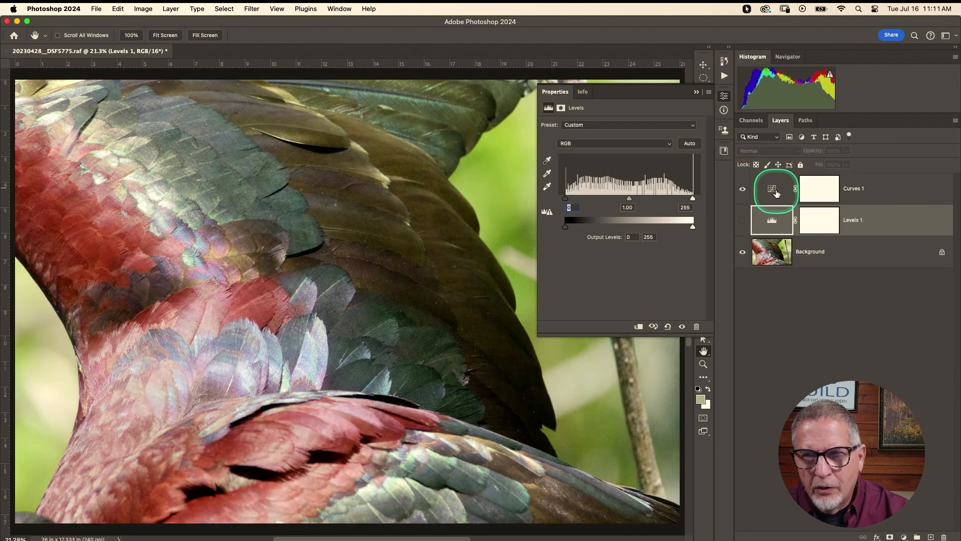
click(776, 193)
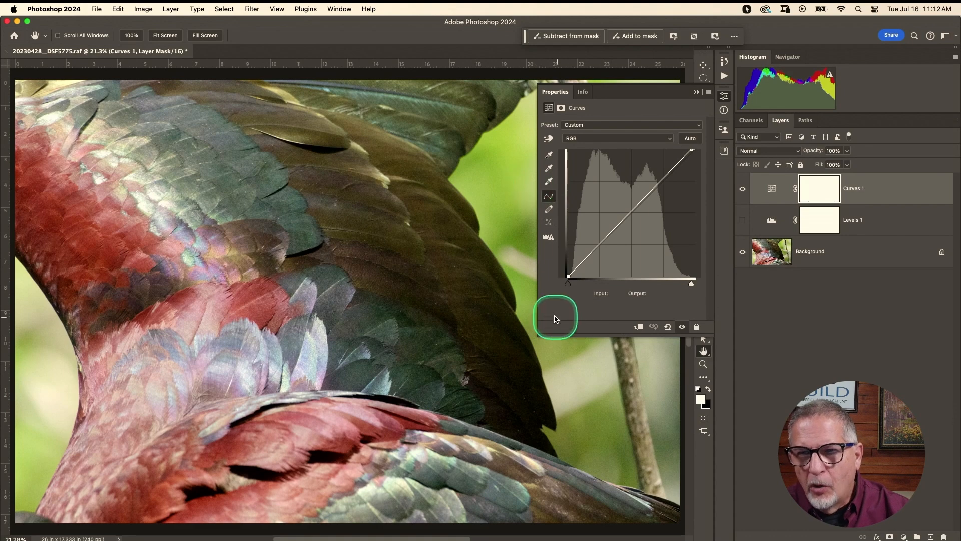
Set the RGB curve's black point input to 4 and its white point input to 229
drag(569, 287, 570, 291)
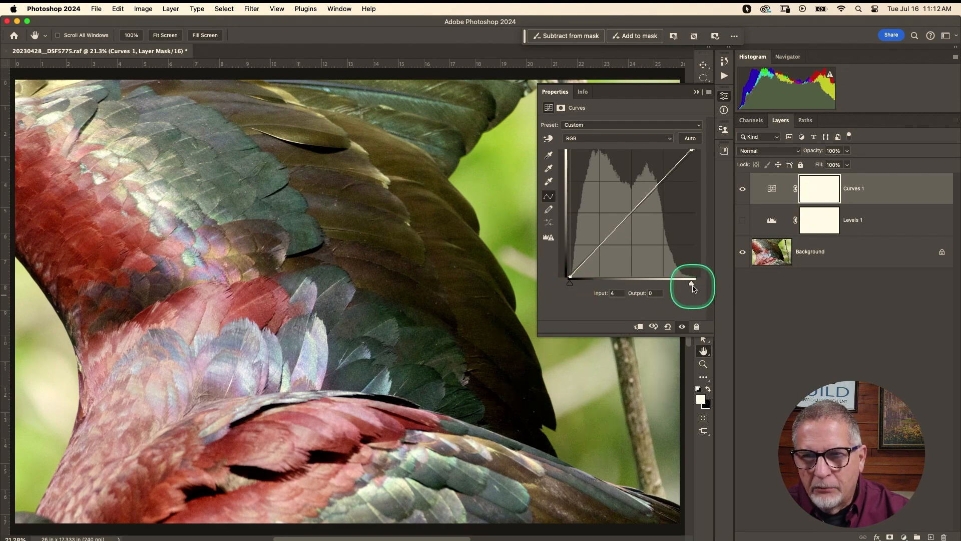
drag(691, 284, 685, 288)
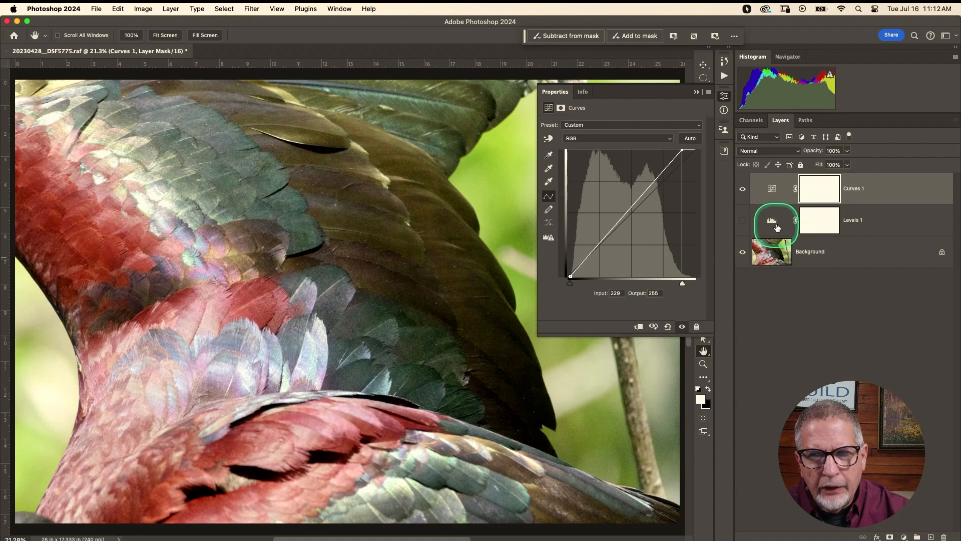
Compare the Levels 1 and Curves 1 adjustments by switching their layer visibility on and off
click(742, 220)
click(742, 189)
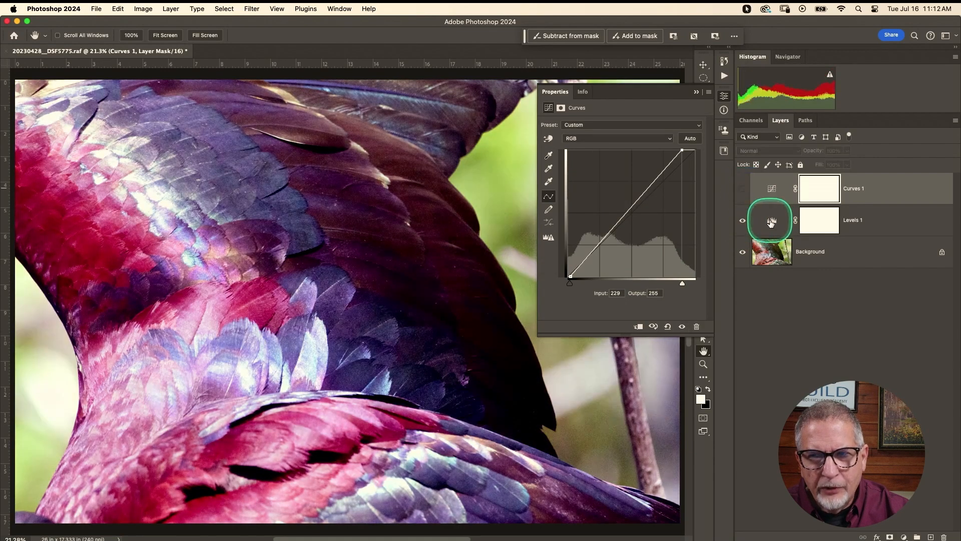
click(772, 222)
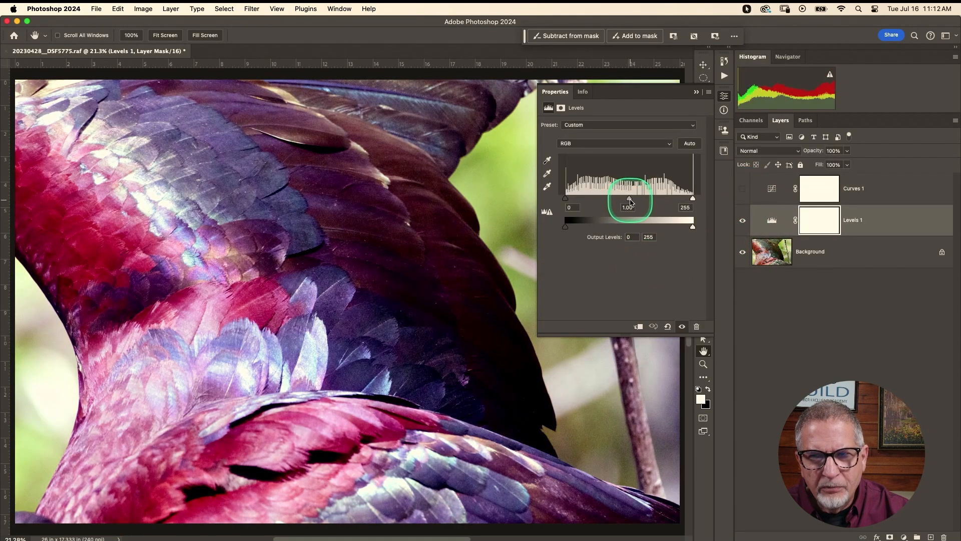
click(742, 188)
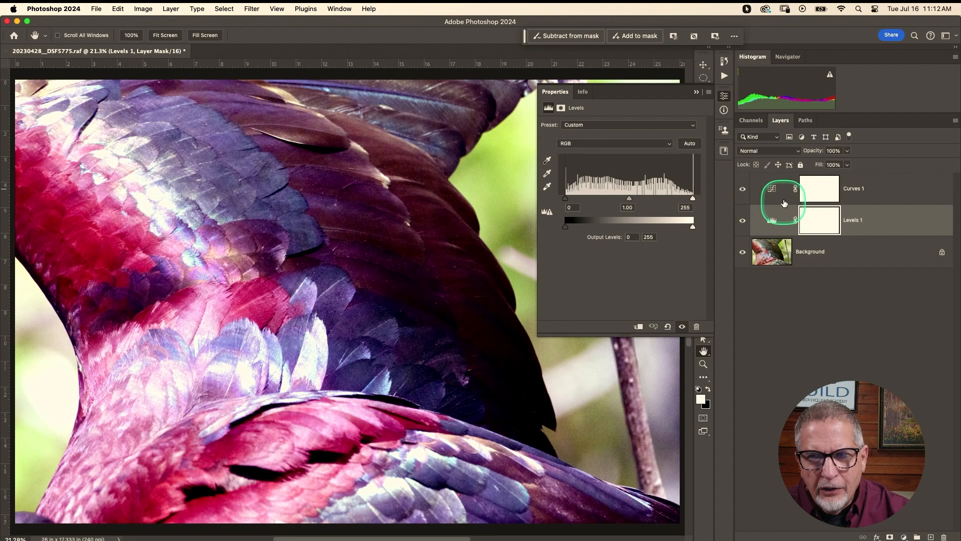
click(746, 222)
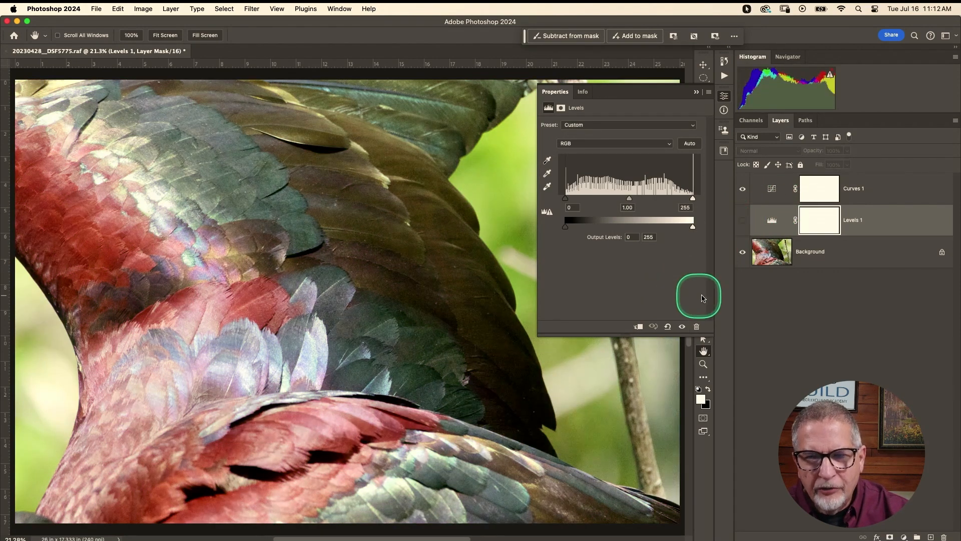
Try a midtone point at input 131 and output 127 on the Curves 1 curve, and reset the adjustment
click(772, 190)
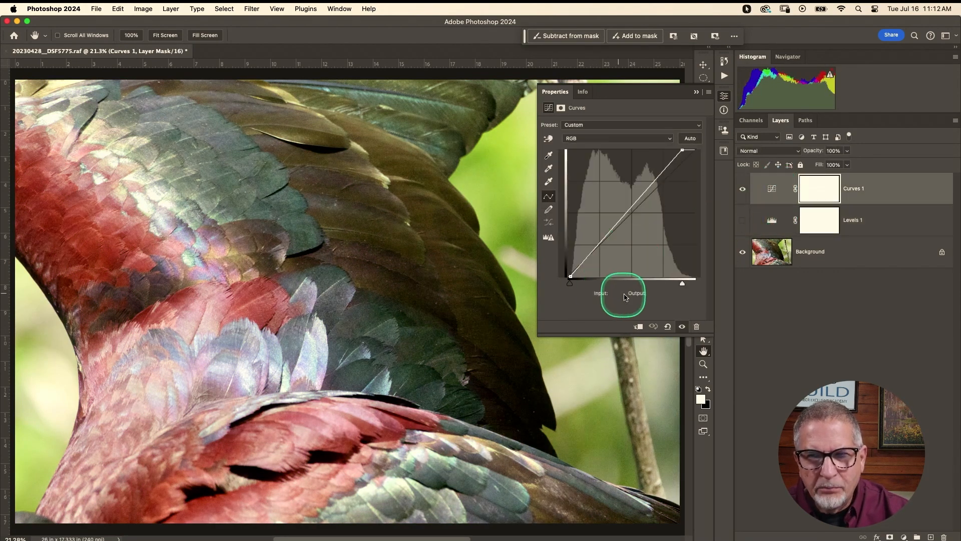
mouse_move(629, 213)
mouse_down()
mouse_move(623, 197)
mouse_move(635, 224)
mouse_move(627, 199)
mouse_move(629, 221)
mouse_move(641, 202)
mouse_move(625, 204)
mouse_move(609, 247)
mouse_move(612, 221)
mouse_move(638, 197)
mouse_move(652, 208)
mouse_move(638, 195)
mouse_move(649, 202)
mouse_move(634, 214)
mouse_up()
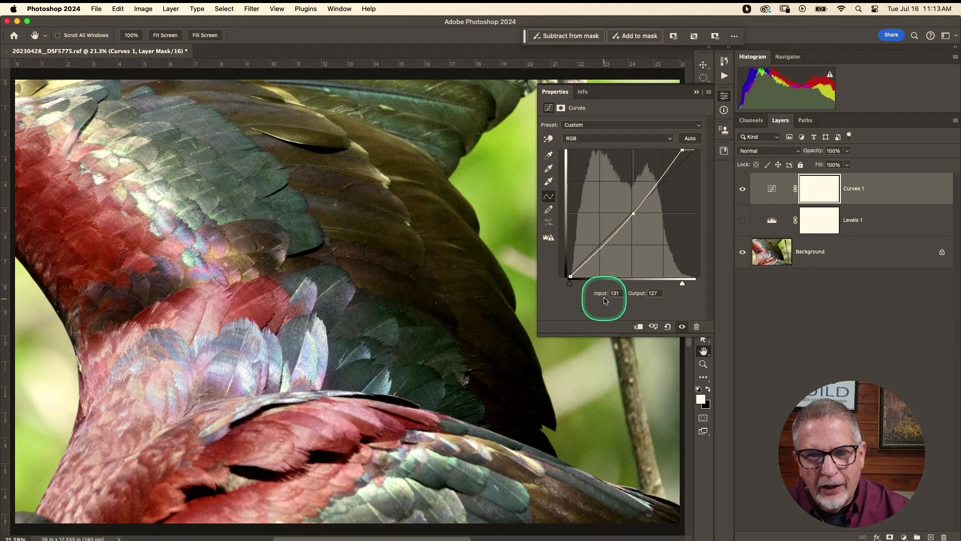
click(669, 329)
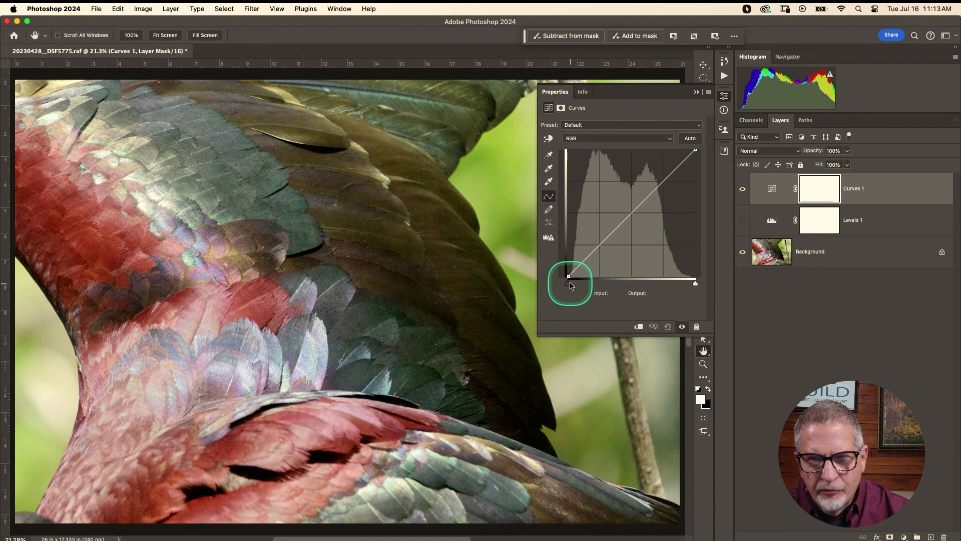
Move the curve's black point inward to the start of the histogram and set the white point input to 244
drag(571, 285, 574, 284)
drag(695, 284, 691, 285)
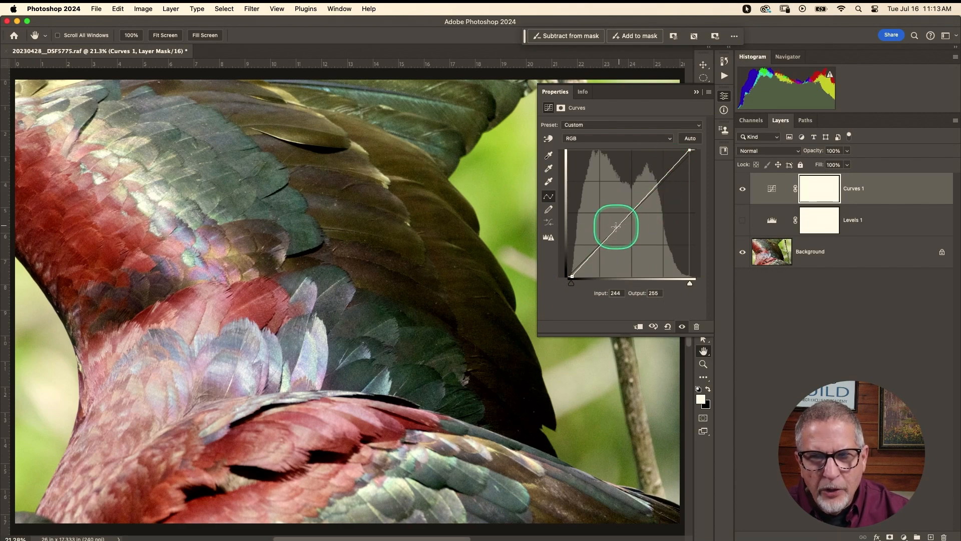
Try brightening the pale background branch with the on-image adjustment tool, mapping input 156 to output 177, and undo it
click(549, 139)
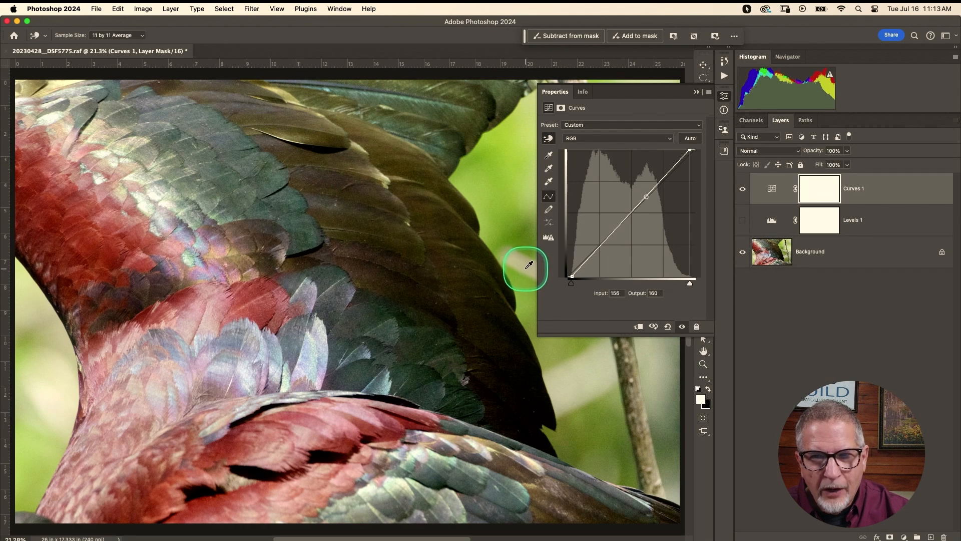
click(529, 266)
drag(529, 268, 528, 259)
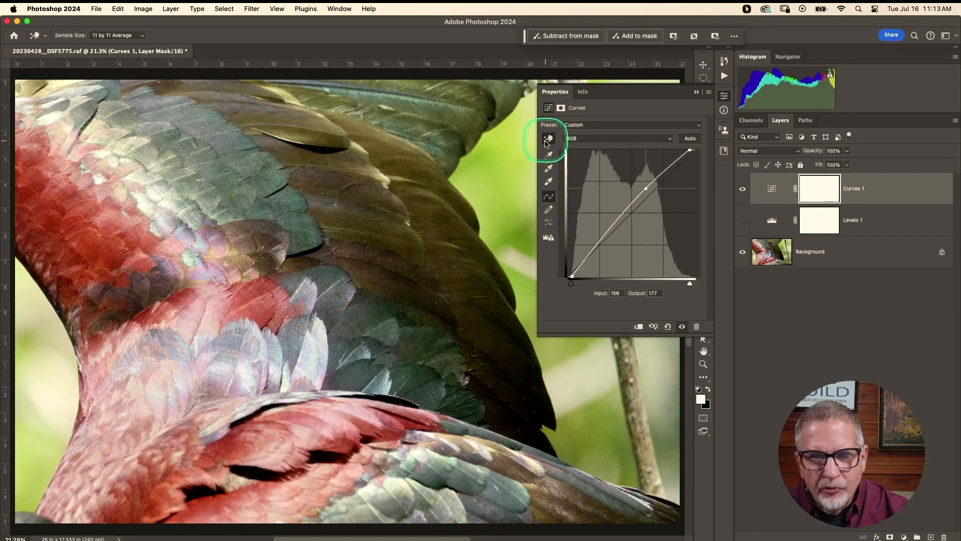
key(super+z)
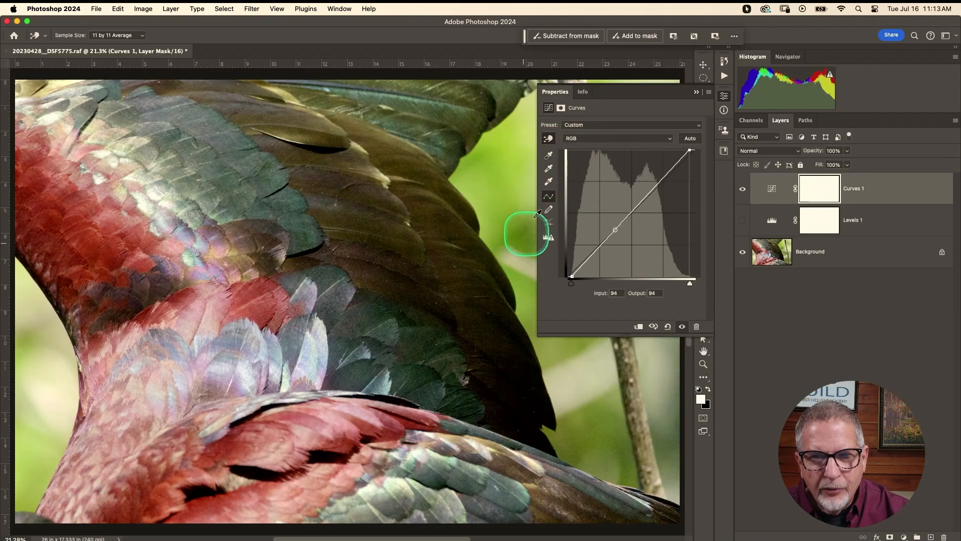
Try darkening the green background, setting dark feathers to output 58 and feather highlights to 230 with on-image adjustments, and reset the curve
drag(527, 264, 525, 279)
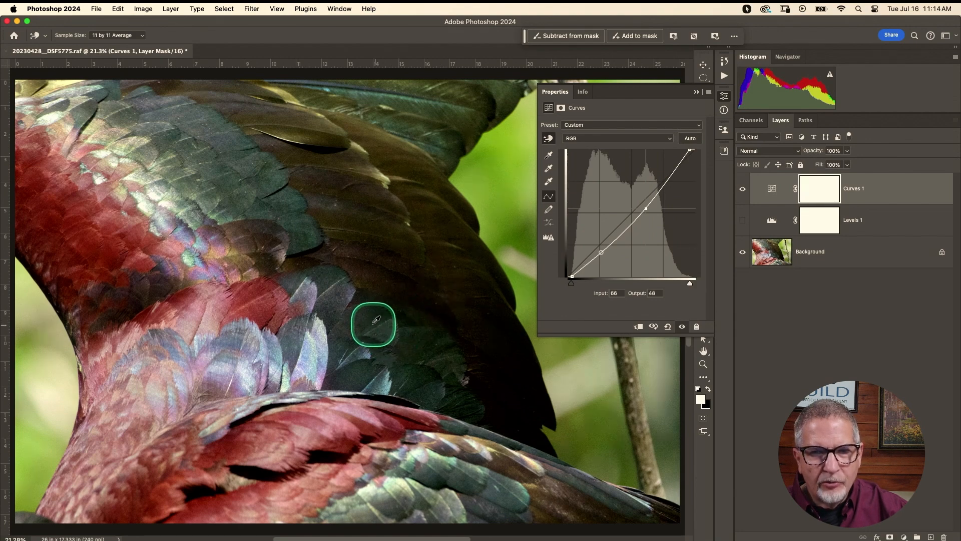
drag(384, 334, 385, 328)
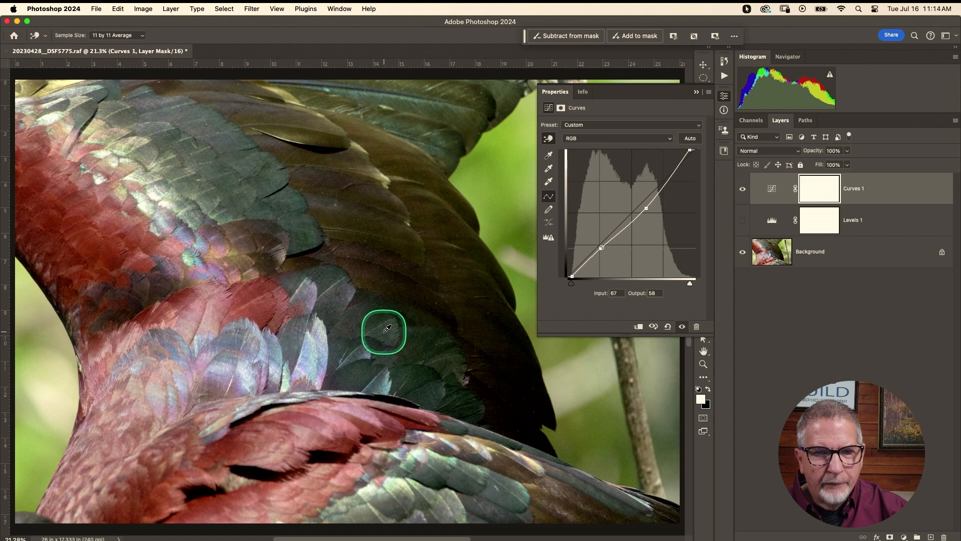
click(151, 204)
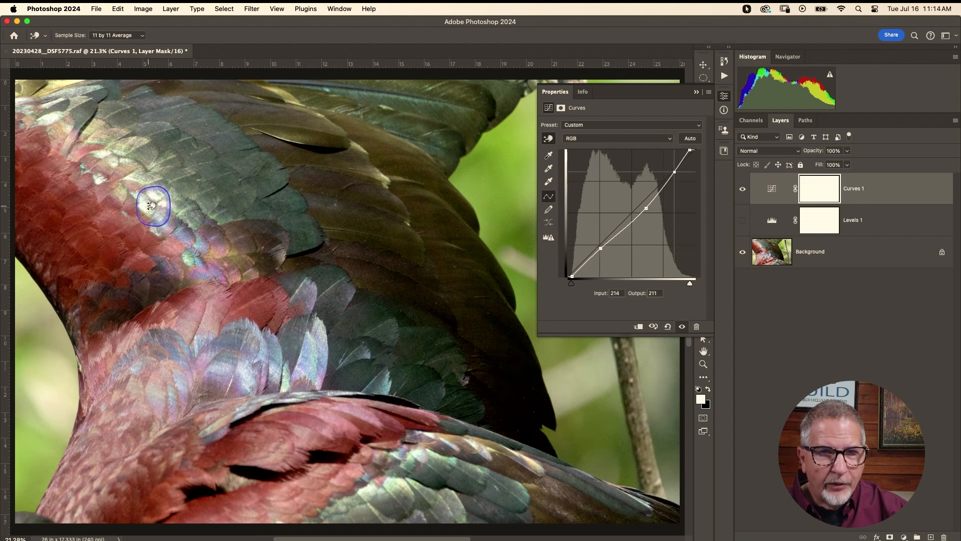
drag(152, 208, 152, 197)
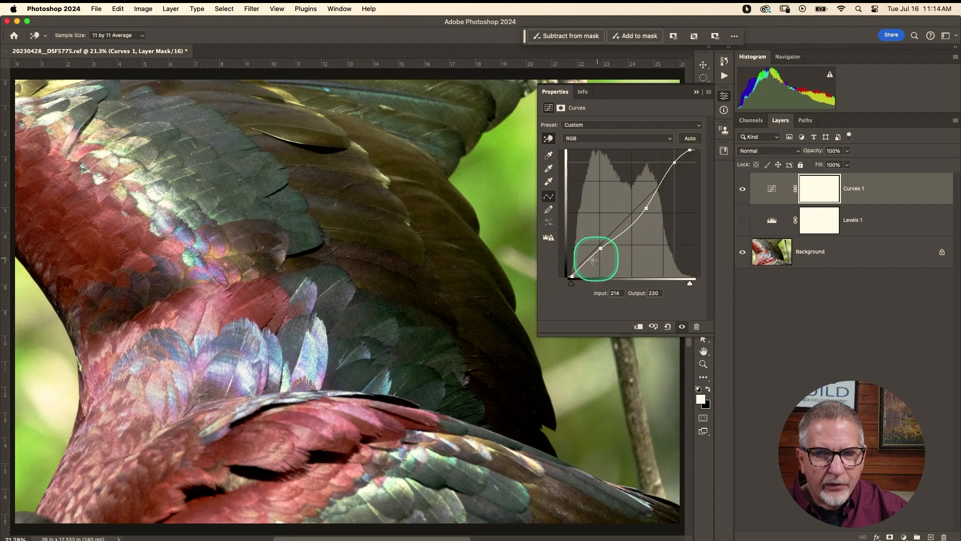
click(668, 326)
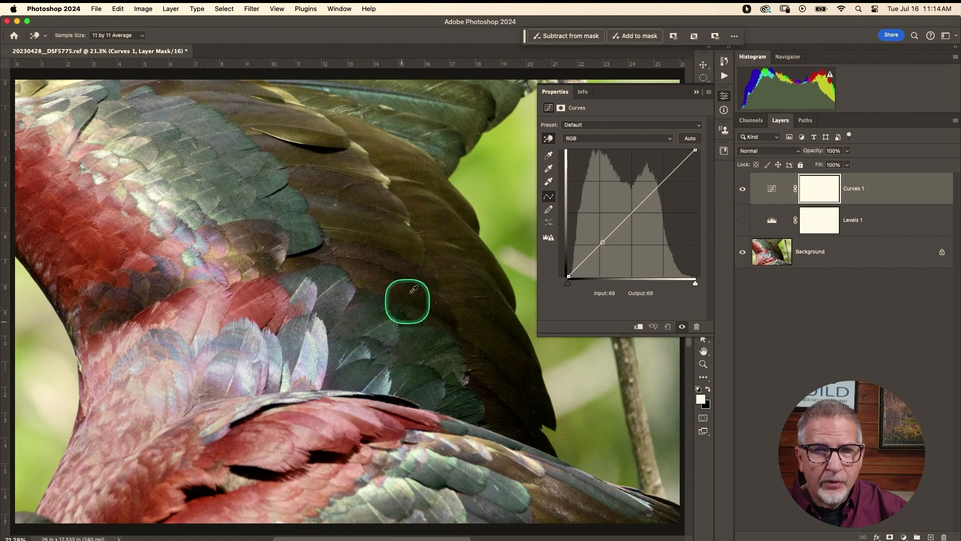
Set the Curves 1 black point by sampling the darkest wing feathers and the white point by sampling the bright top of the branch
click(549, 156)
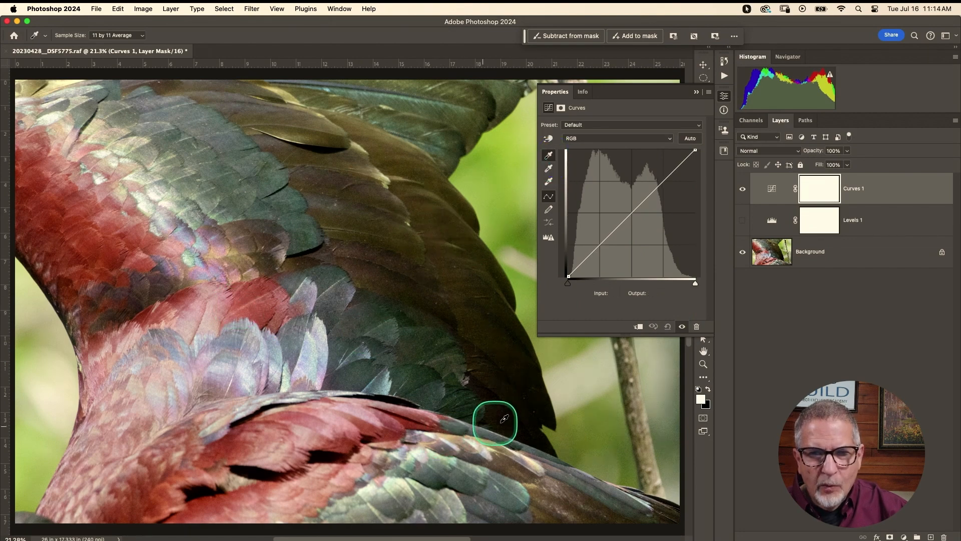
click(519, 398)
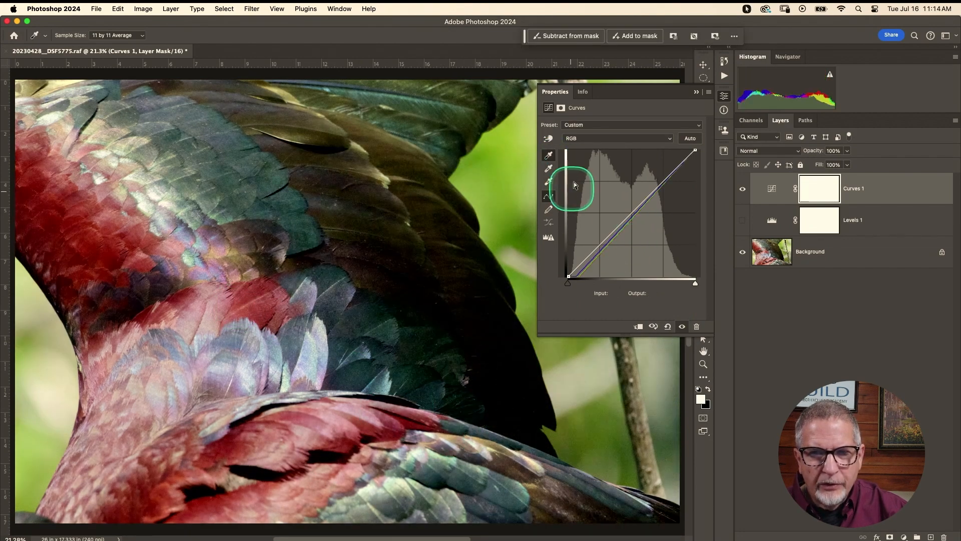
click(548, 182)
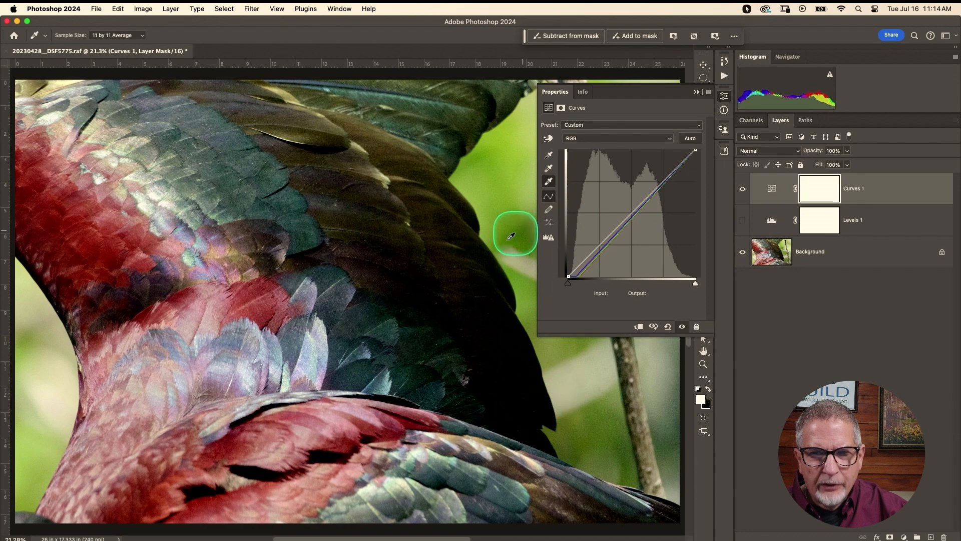
drag(451, 161, 285, 279)
click(408, 202)
click(402, 213)
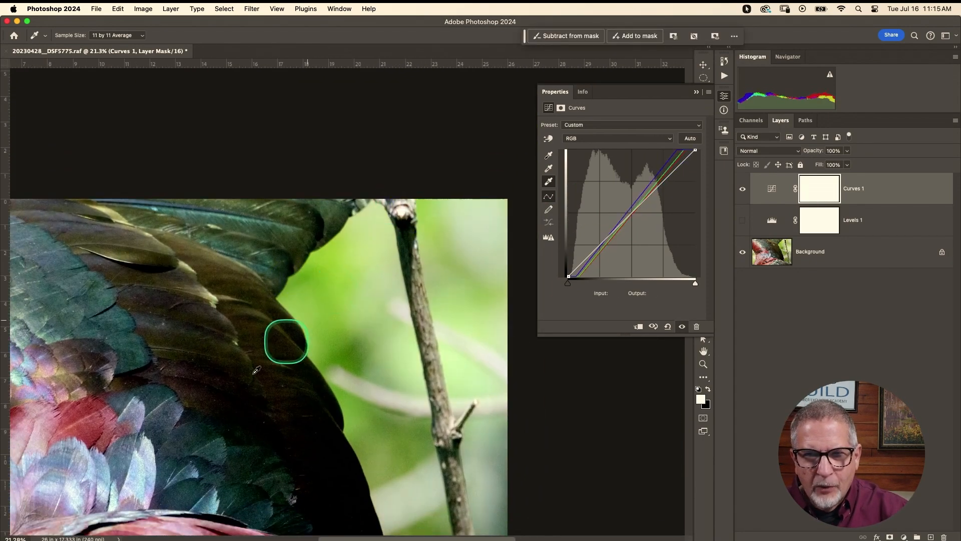
drag(155, 406, 350, 316)
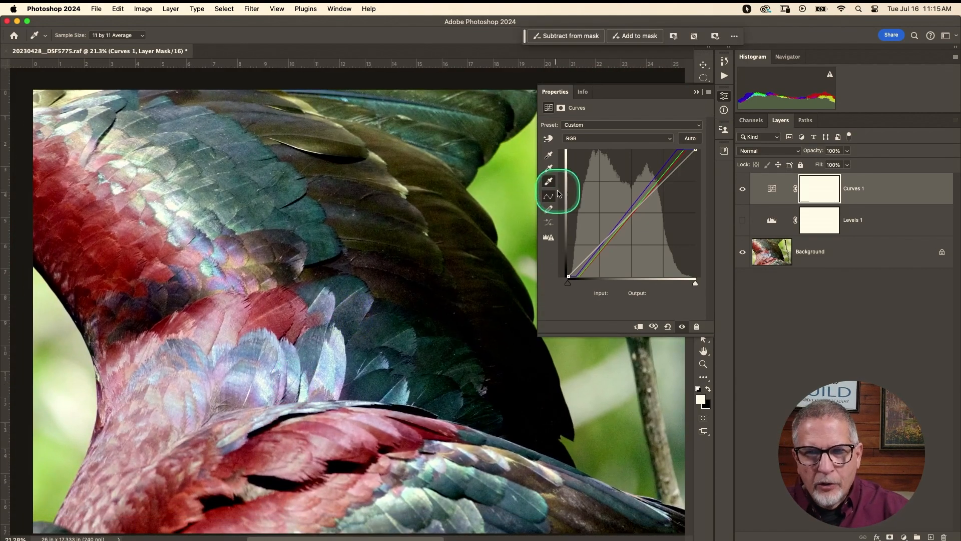
Set the Curves 1 gray point by sampling a neutral area in the photo
click(549, 169)
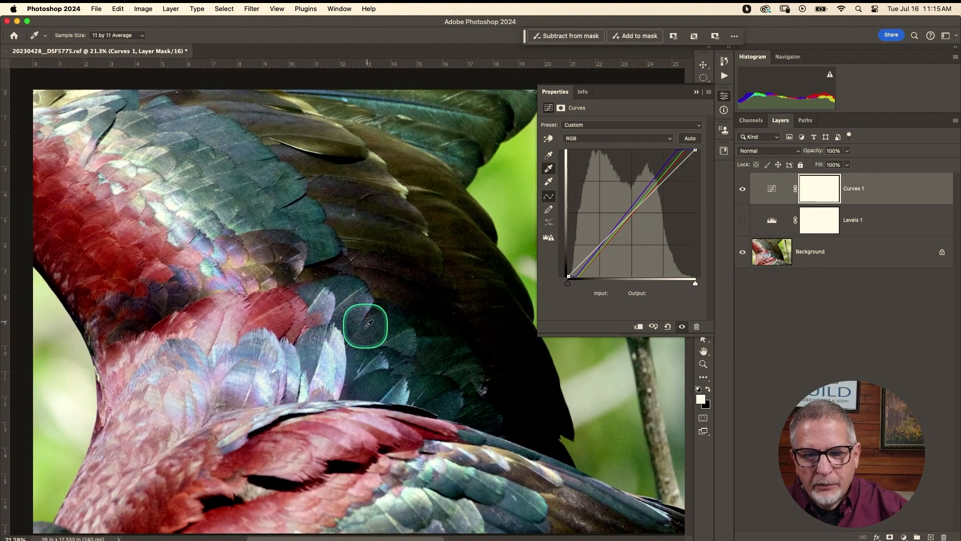
drag(399, 295, 309, 261)
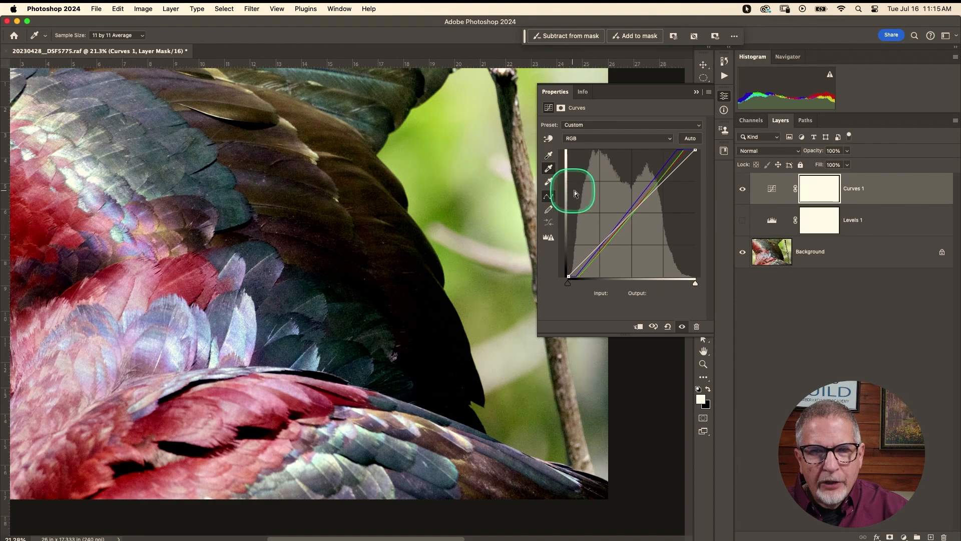
Compare the individual color channel options available in the Curves 1 and Levels 1 adjustments
click(549, 139)
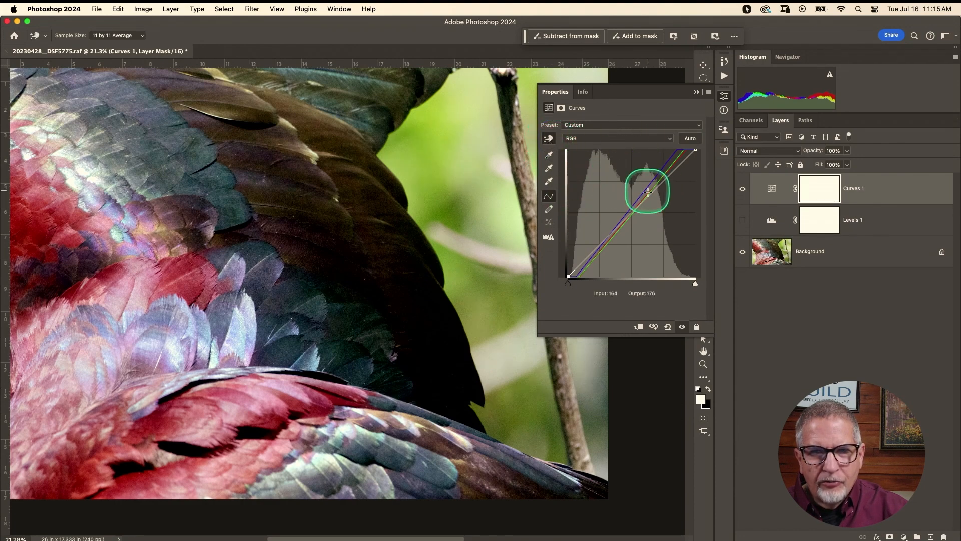
click(670, 140)
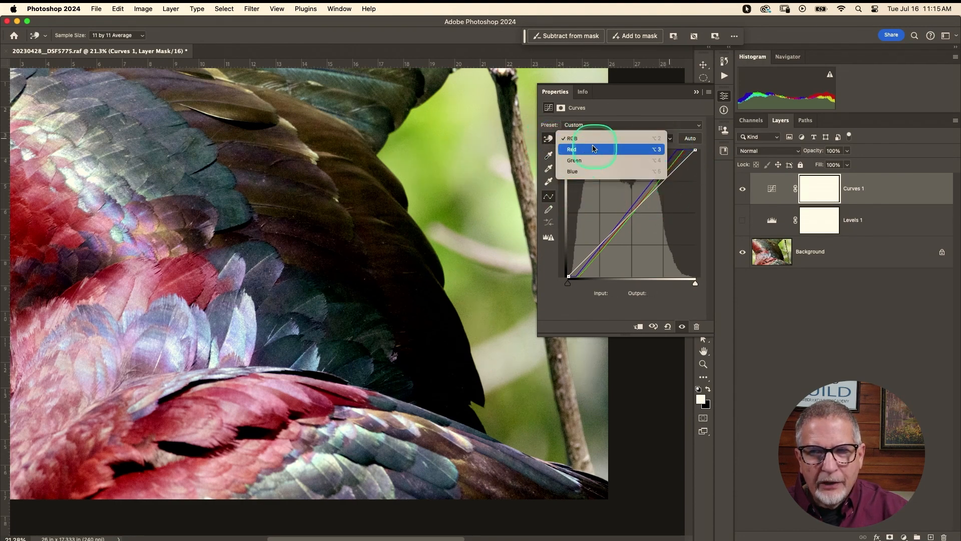
click(579, 154)
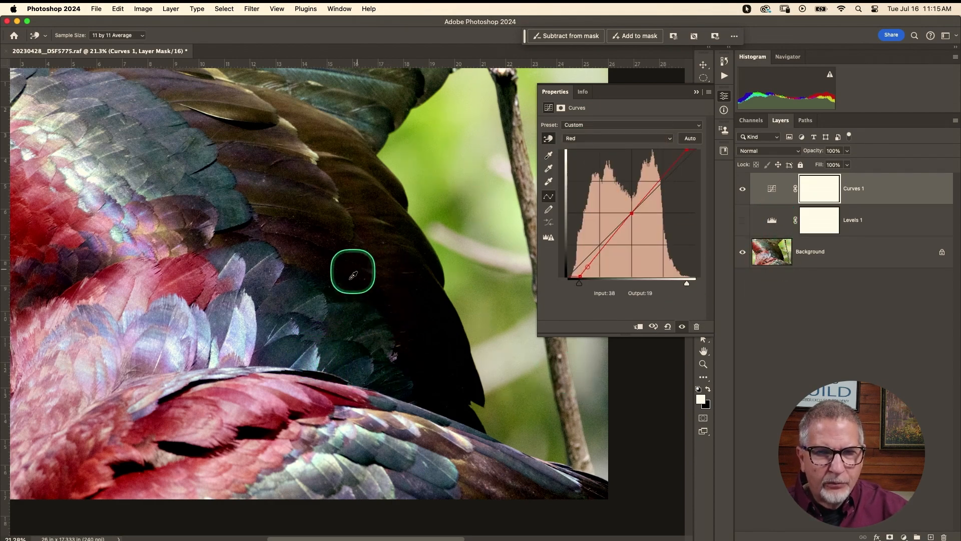
click(772, 220)
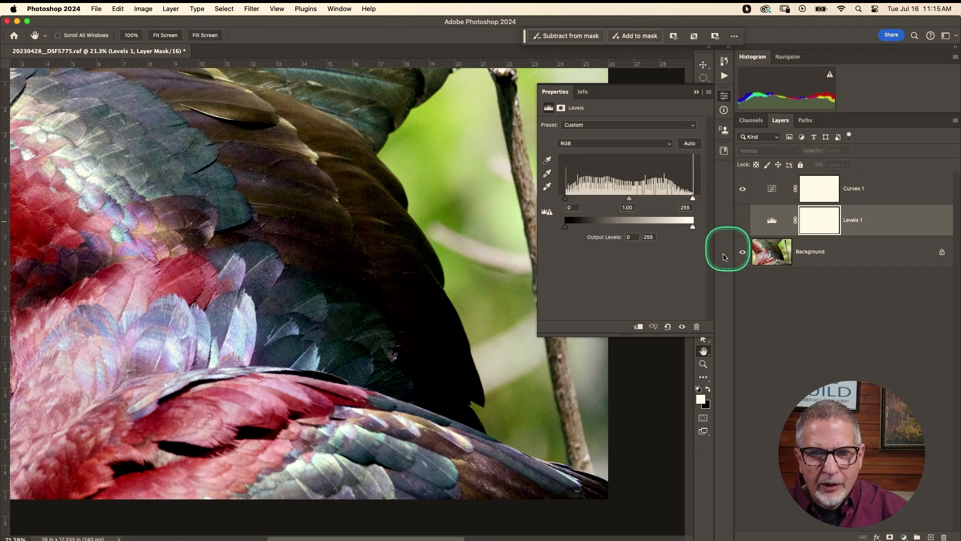
click(670, 144)
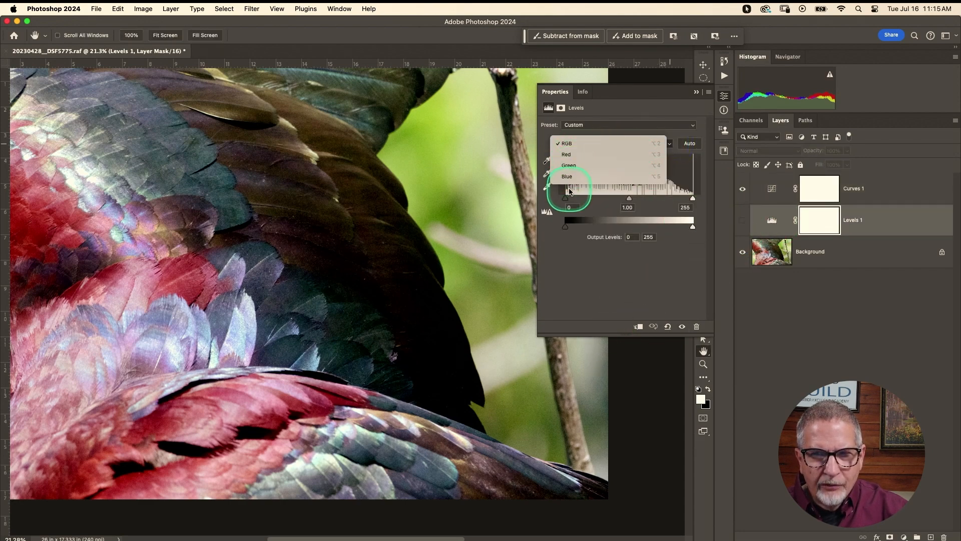
click(774, 192)
click(772, 190)
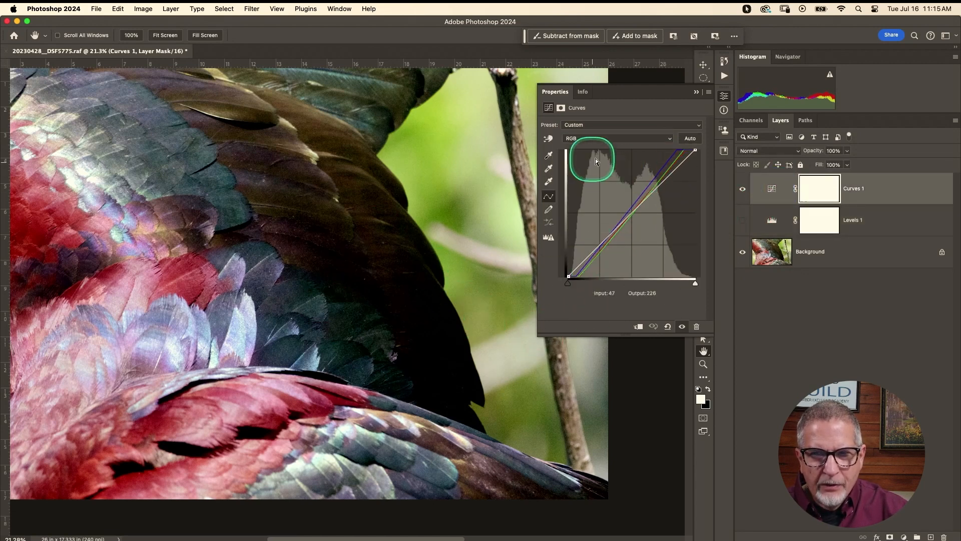
Adjust the Red channel of Curves 1 with the on-image adjustment tool on the red feathers, mapping input 127 to output 134
click(656, 138)
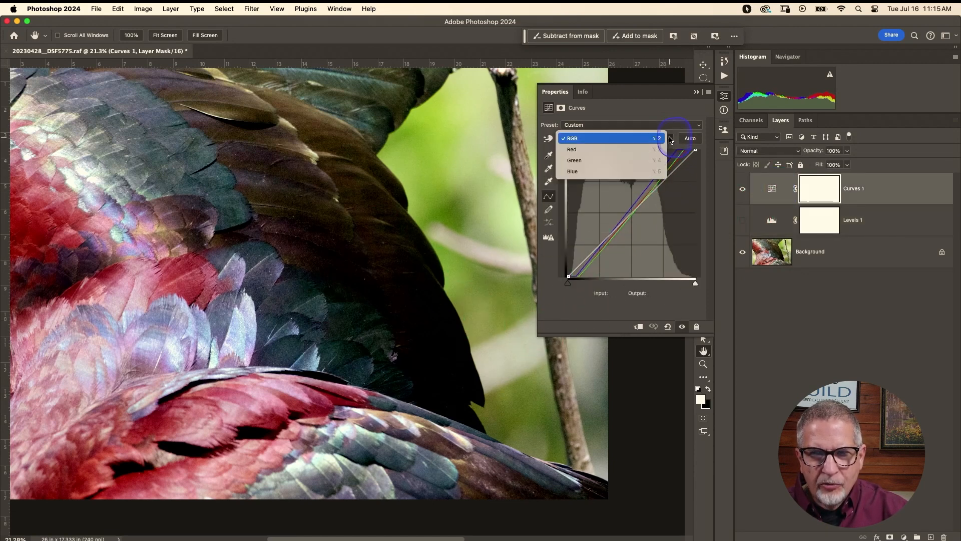
click(571, 149)
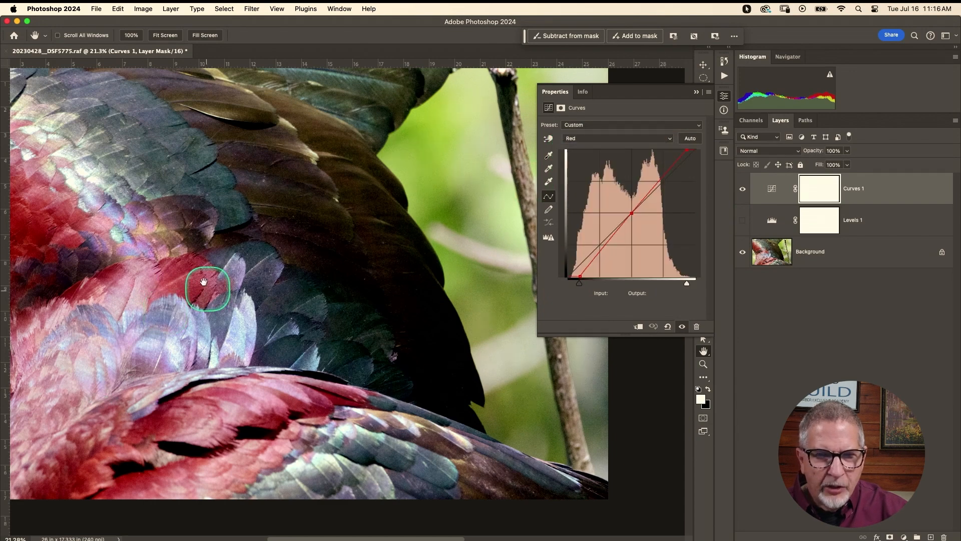
click(549, 139)
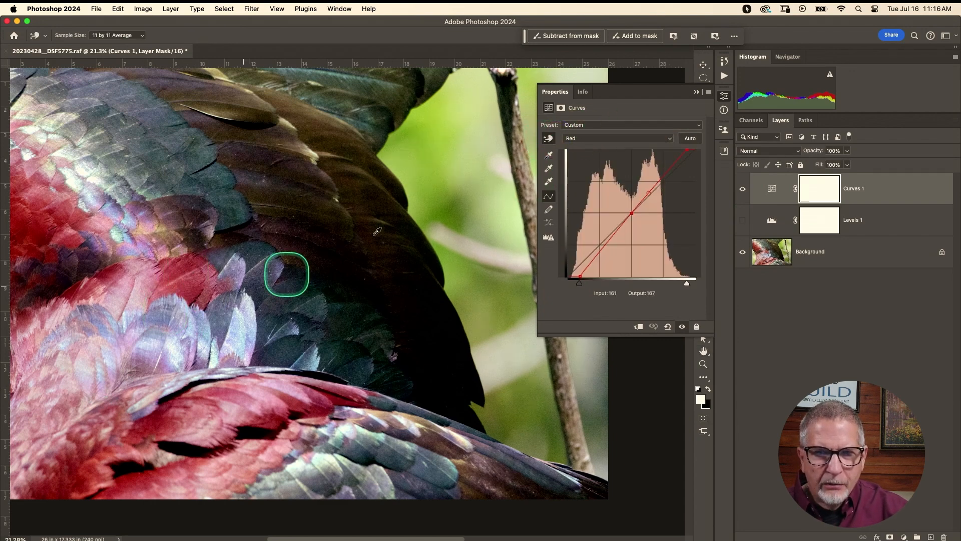
click(192, 285)
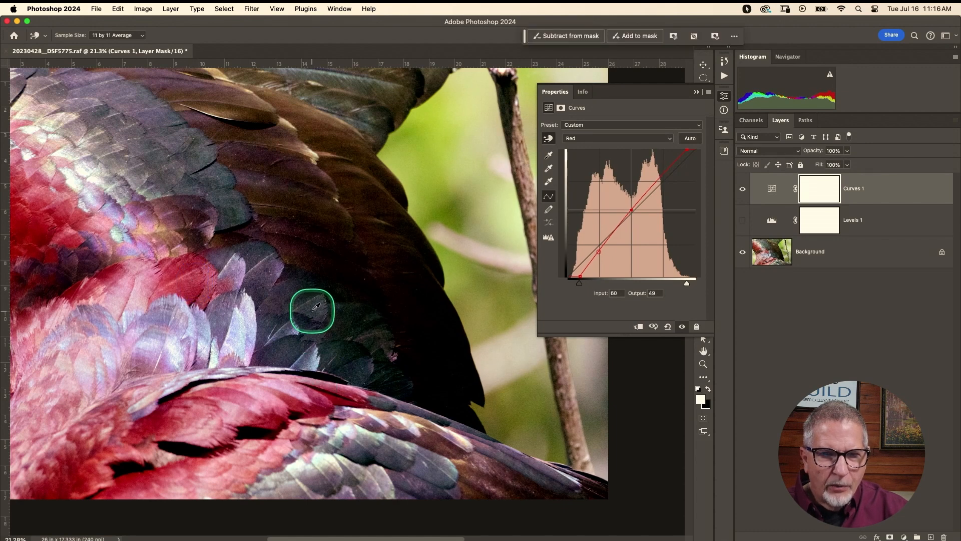
Raise the Blue channel of Curves 1 in the dark feathers, mapping input 54 to output 66, and fit the photo in view
click(668, 138)
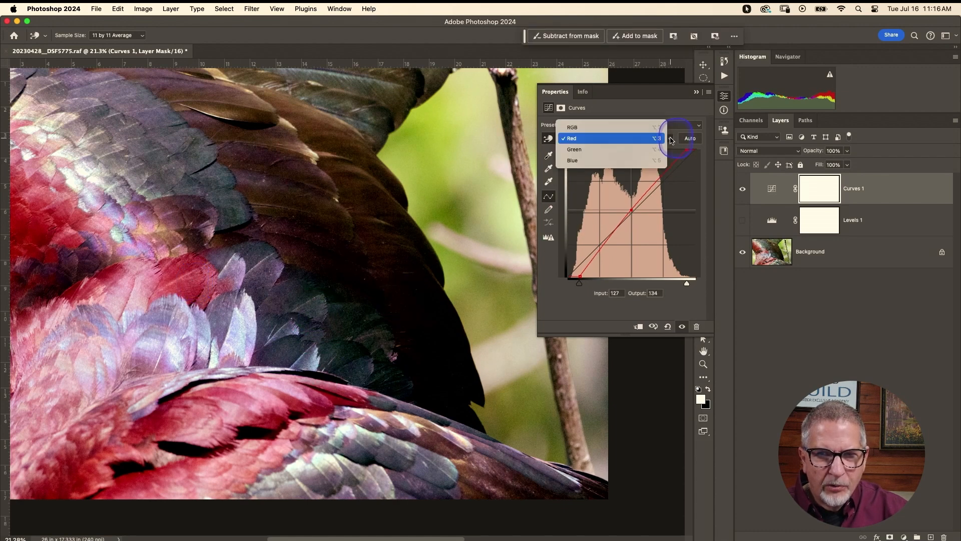
click(578, 161)
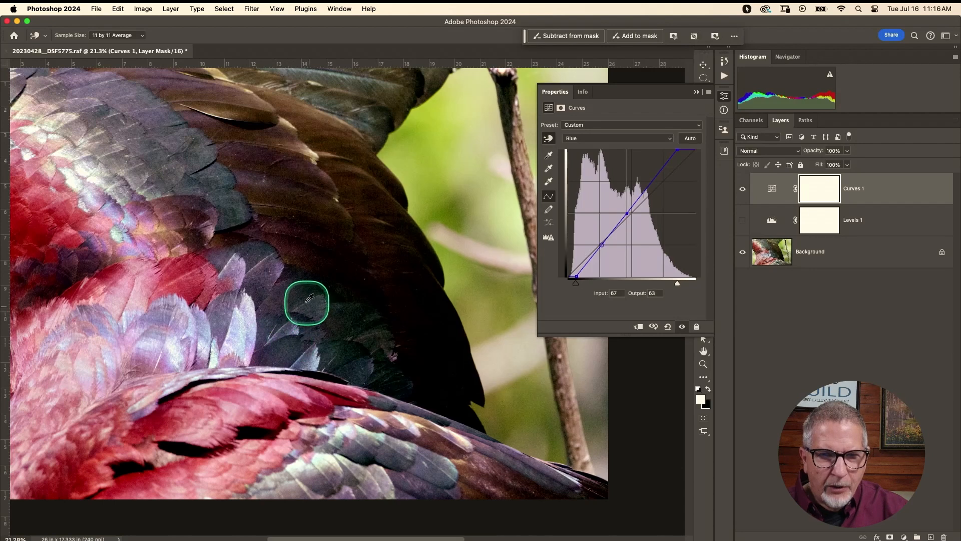
drag(300, 295, 303, 281)
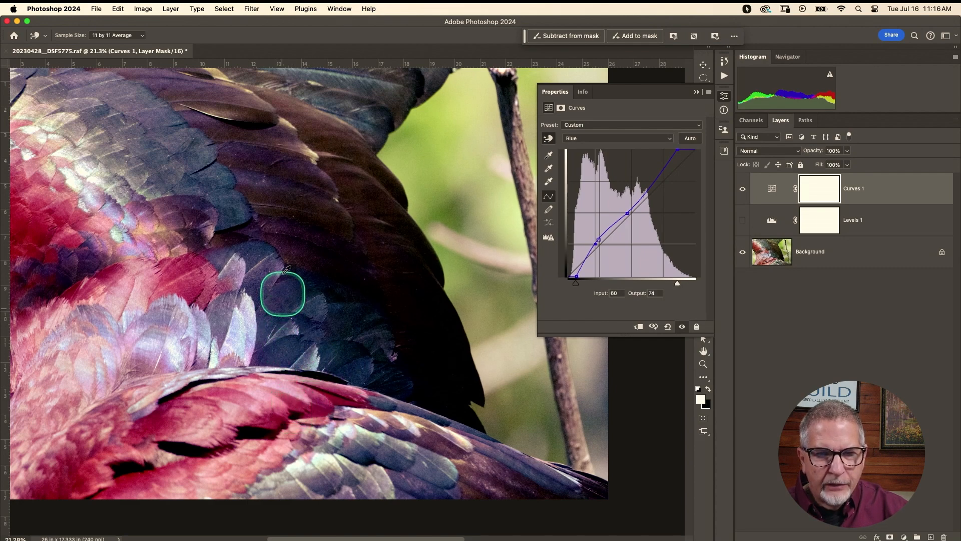
click(704, 353)
double_click(702, 354)
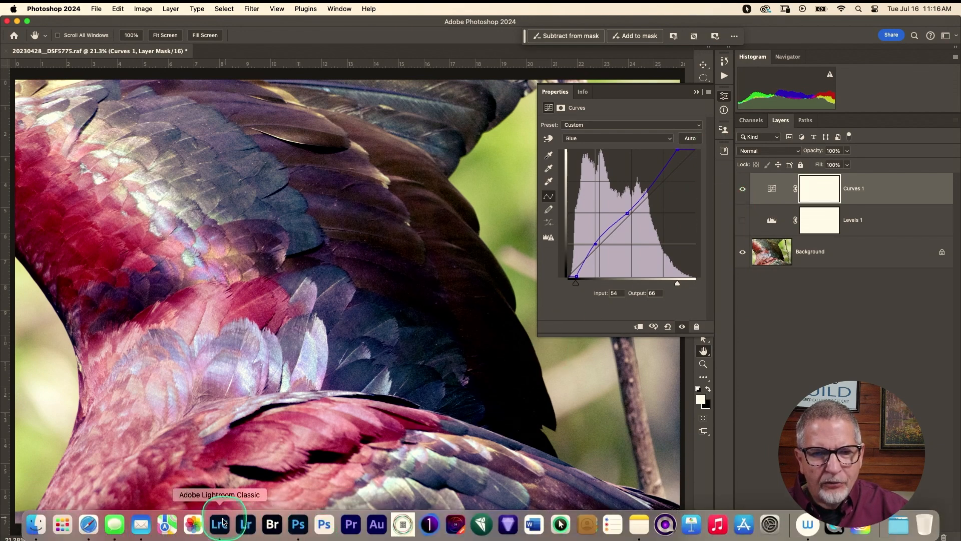
Switch to Lightroom Classic and open the feather photo in Develop with the filmstrip hidden and the Tone Curve settings shown
click(225, 522)
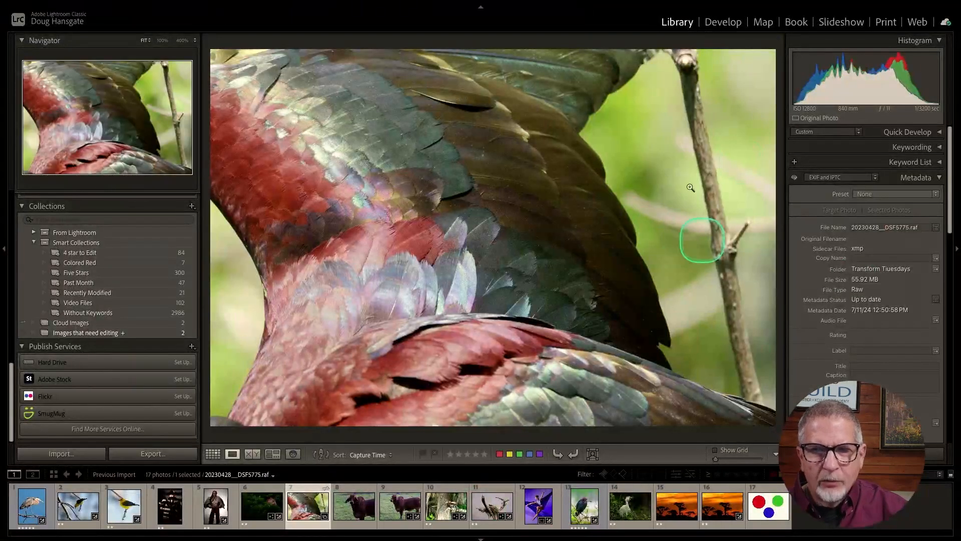
click(724, 24)
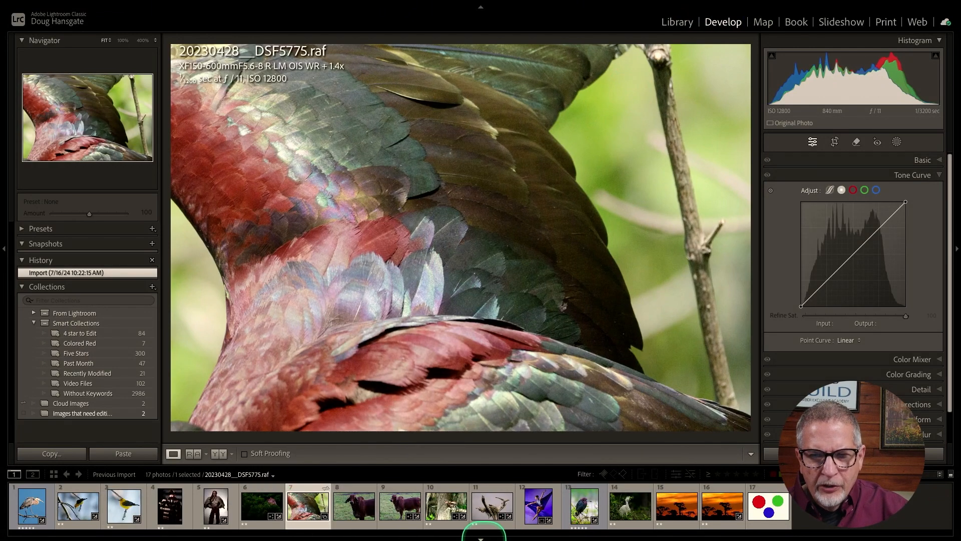
click(481, 538)
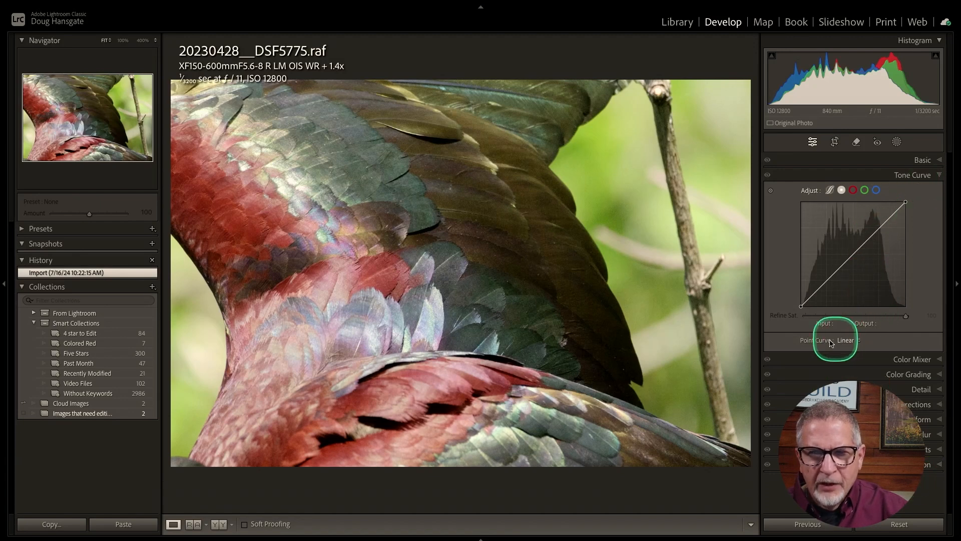
click(942, 176)
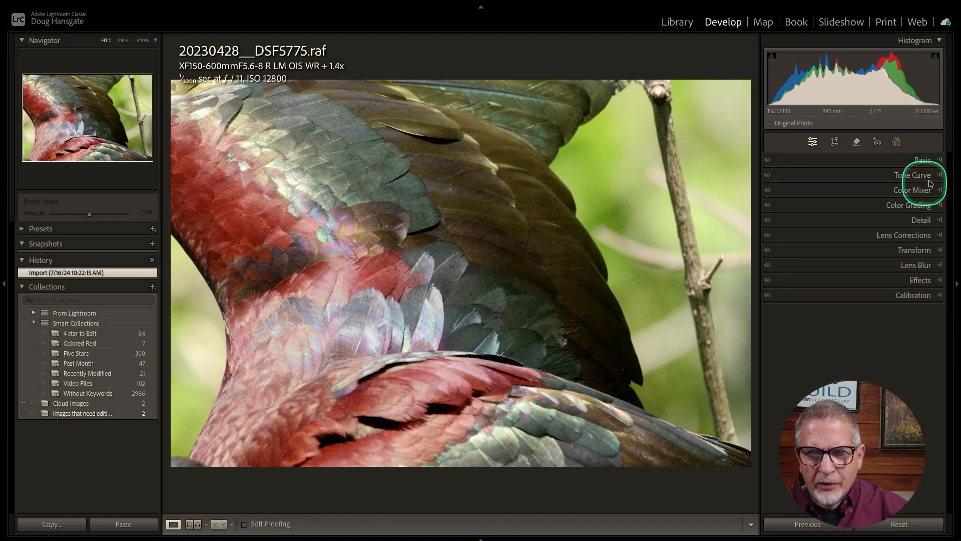
click(865, 175)
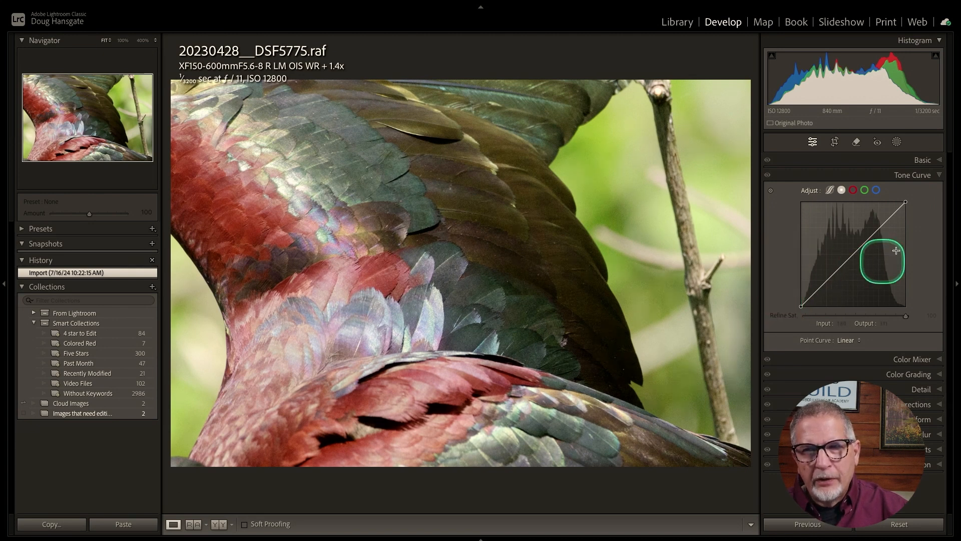
Set the photo's white balance by sampling the pale background branch
click(941, 161)
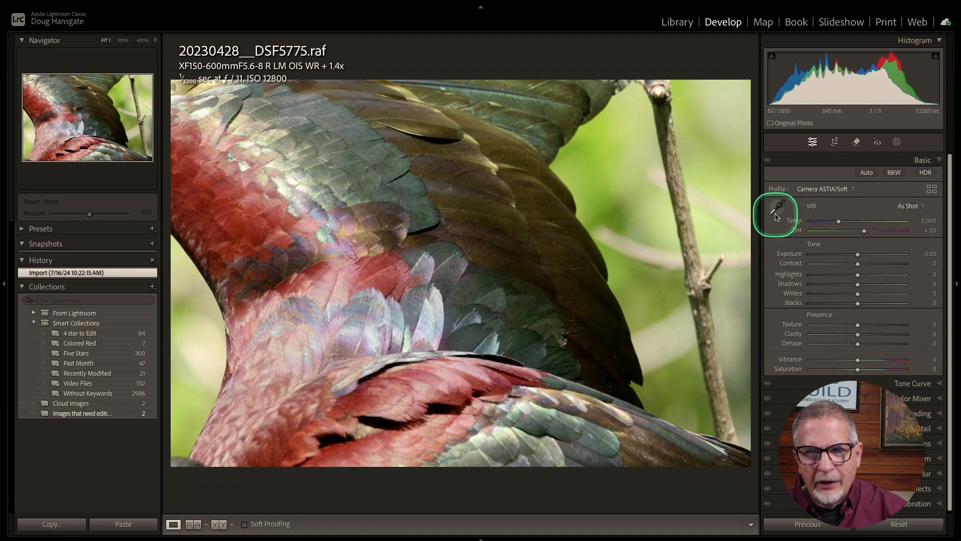
click(776, 214)
click(633, 250)
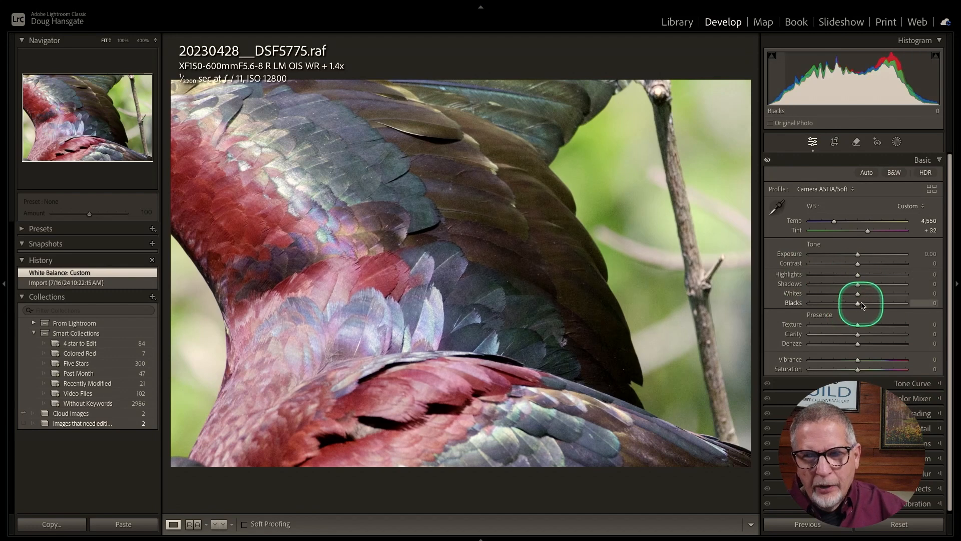
Set Blacks to -30, Highlights to -20 and Whites to -7, and show the Tone Curve settings
mouse_move(844, 306)
mouse_down()
mouse_move(848, 276)
mouse_move(856, 299)
mouse_up()
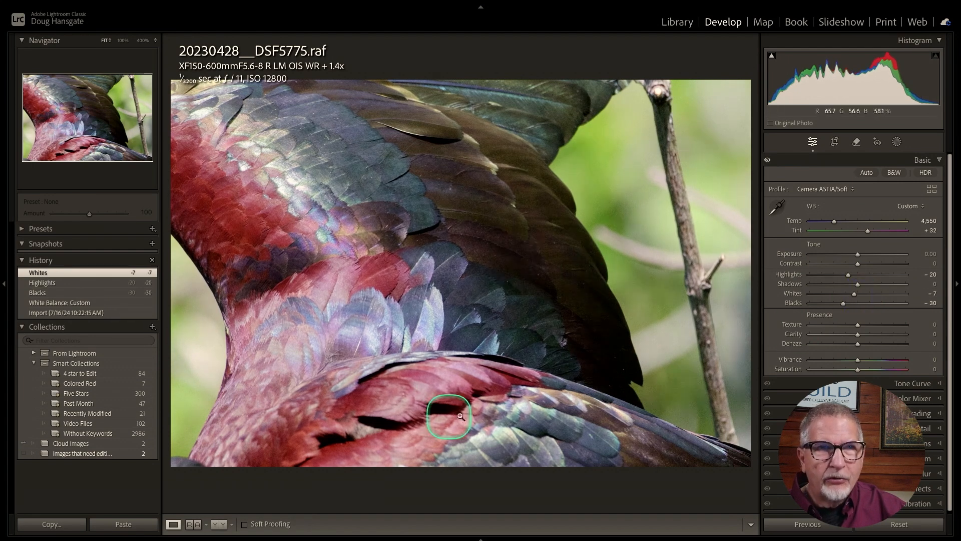
click(941, 384)
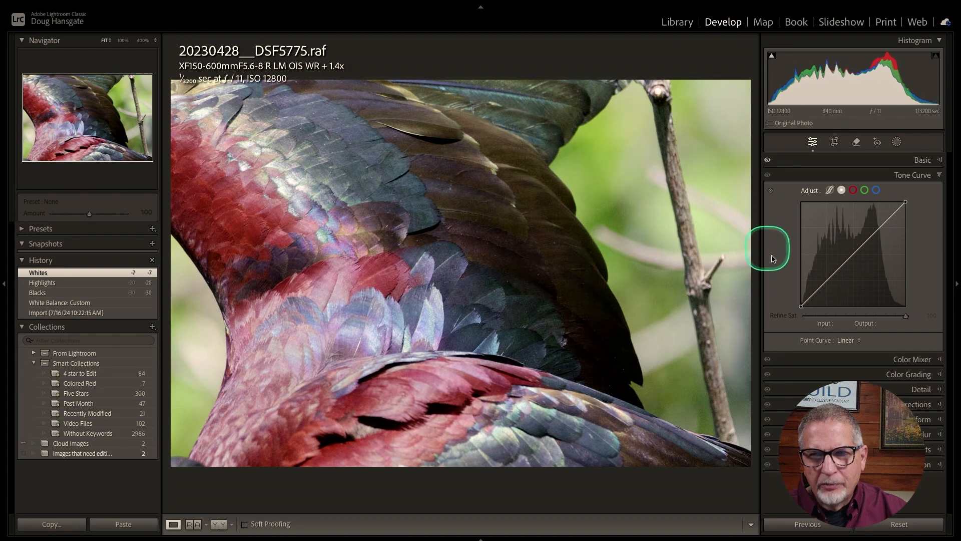
Raise the Red channel of the tone curve in the light feathers and the Blue channel in the dark feathers with targeted adjustment
click(854, 192)
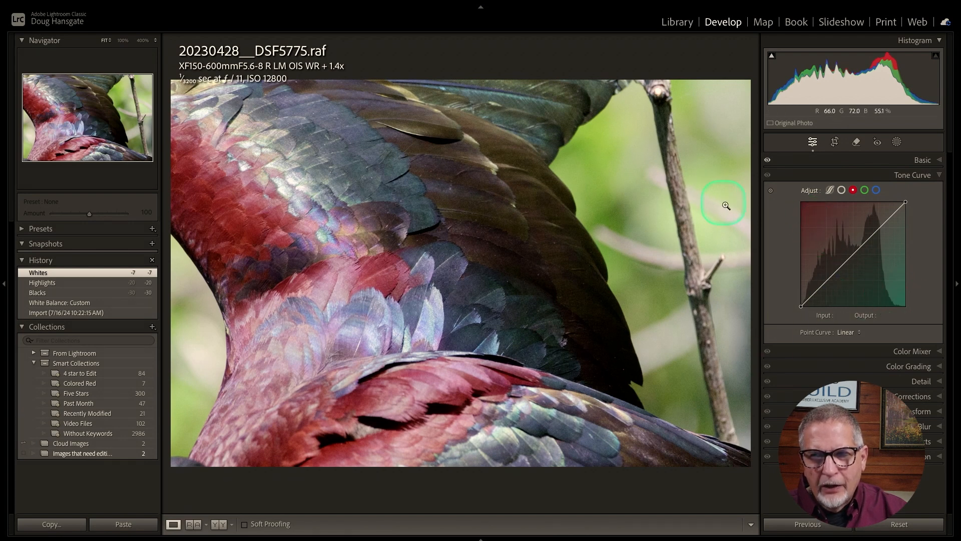
click(771, 192)
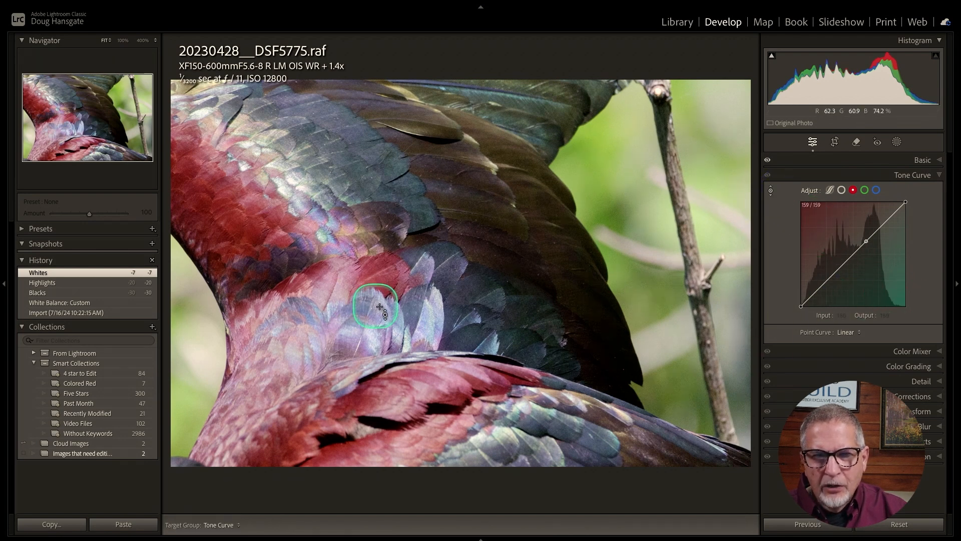
drag(378, 267, 381, 262)
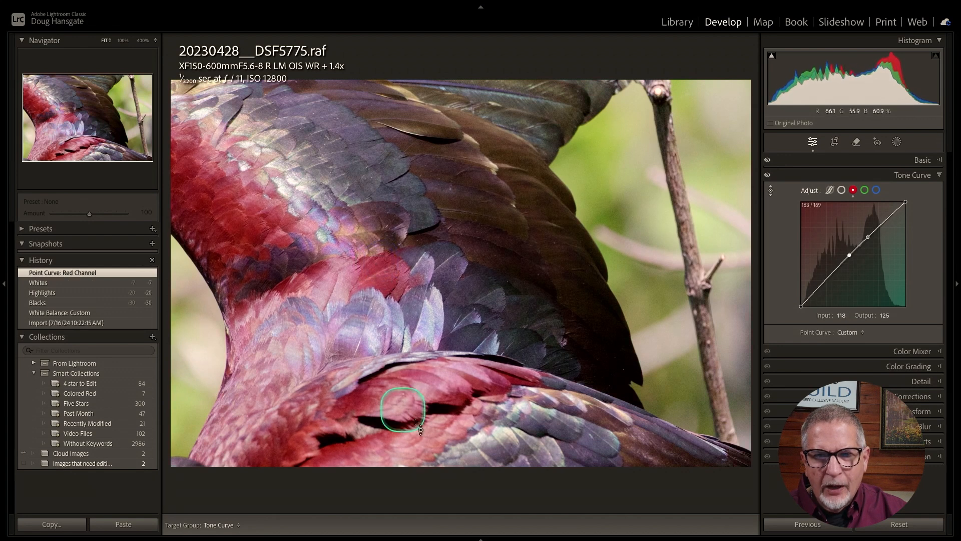
click(877, 190)
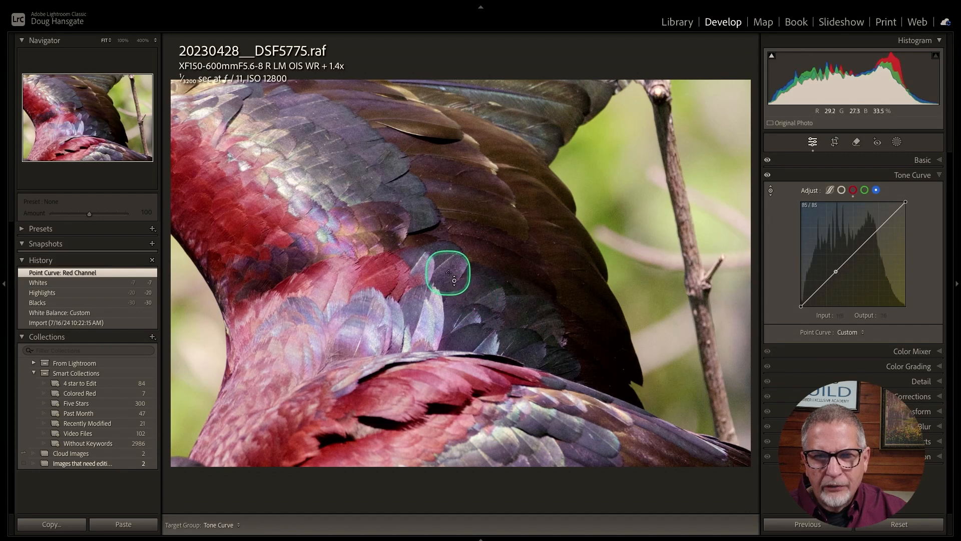
drag(459, 269, 458, 250)
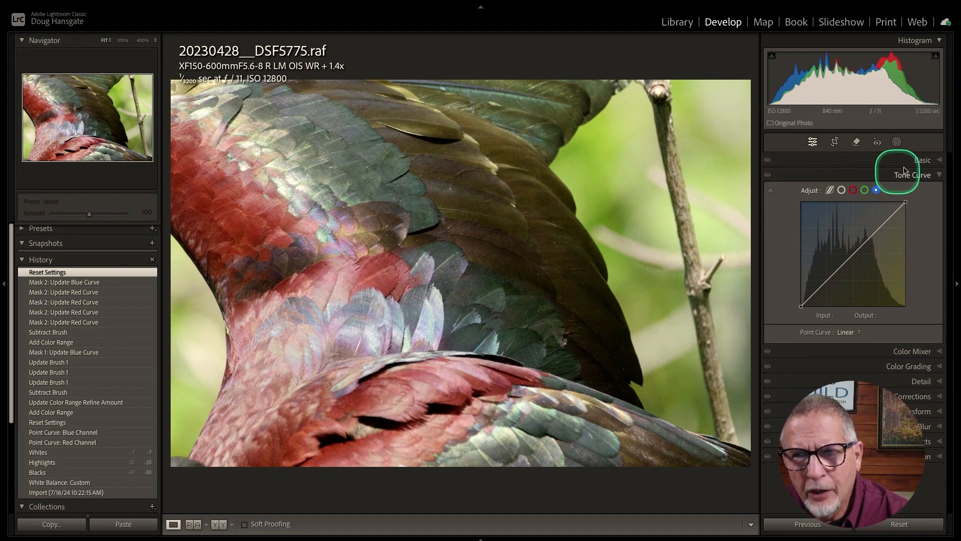
Create a Color Range mask by sampling the dark blue-green feathers near the middle of the wing
click(897, 142)
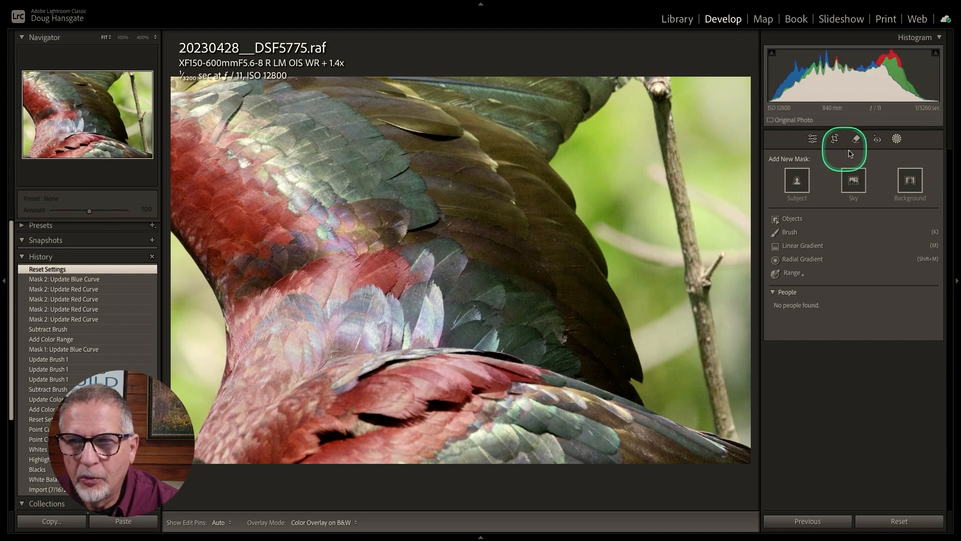
click(899, 141)
click(899, 141)
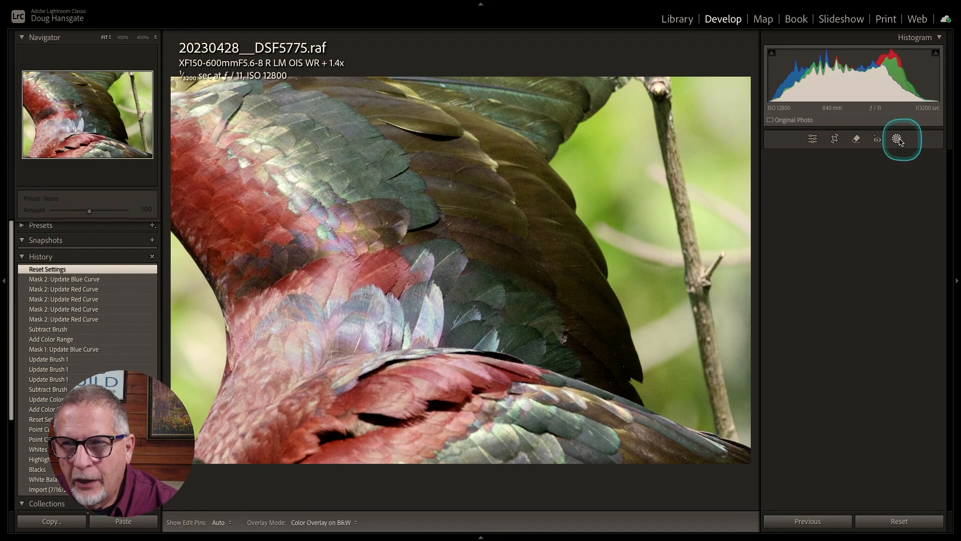
click(796, 272)
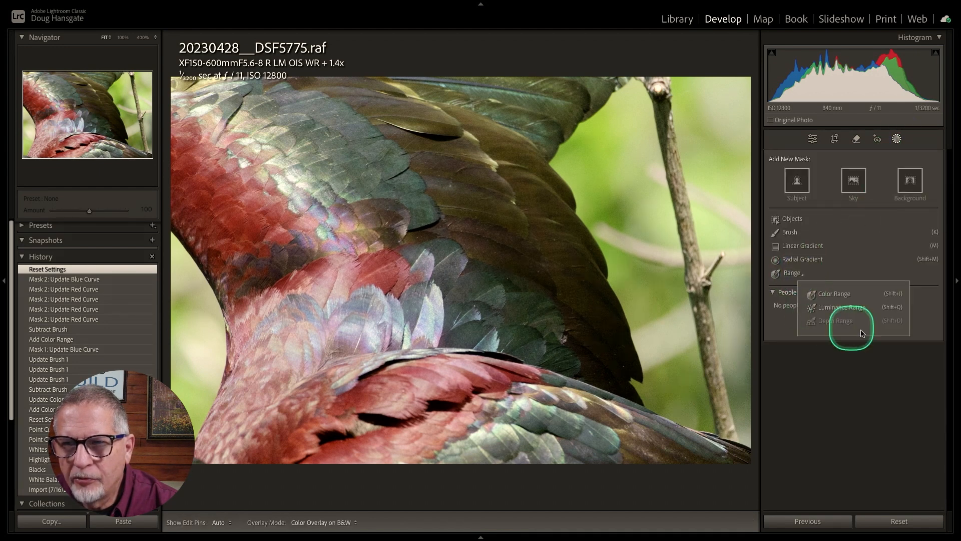
click(834, 296)
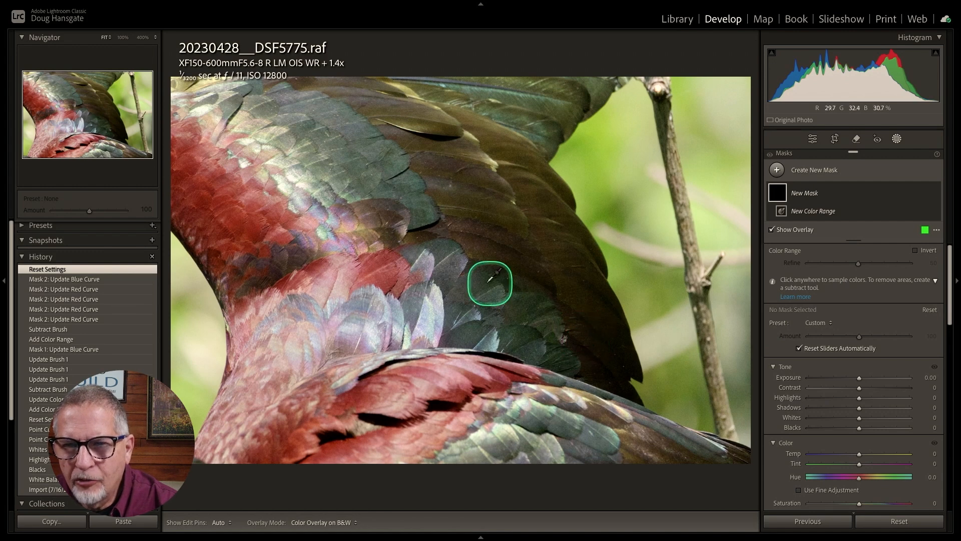
click(455, 261)
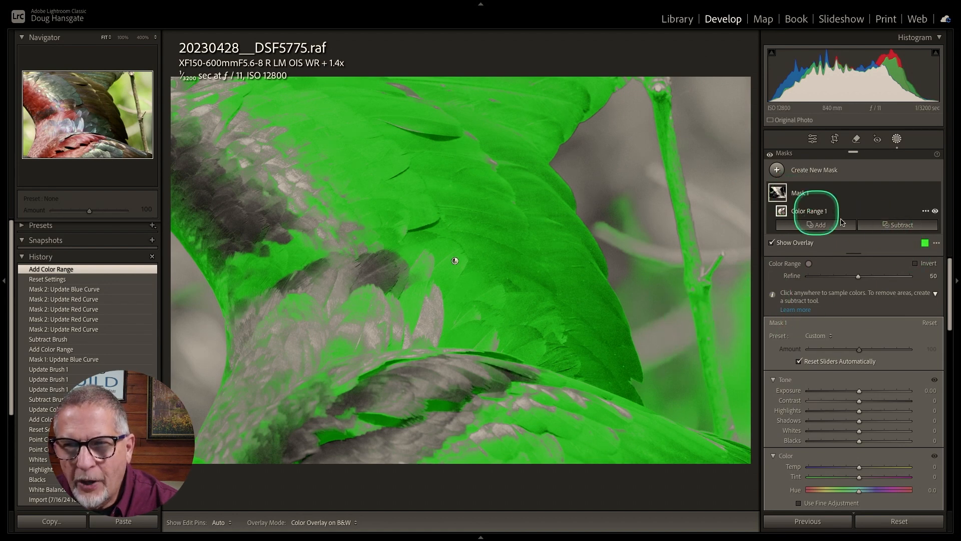
Subtract the branch and surrounding background from Mask 1 with a brush of size 9 and feather 47
click(894, 225)
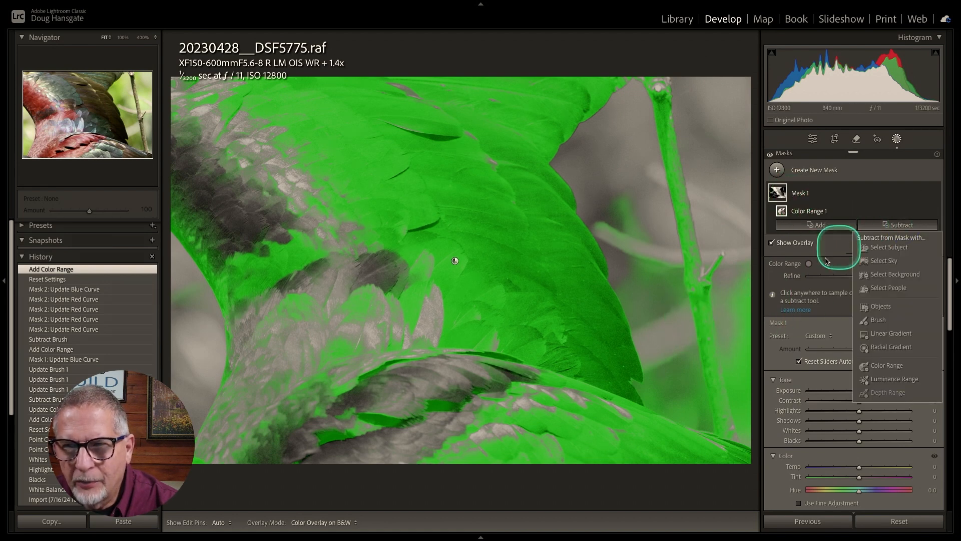
click(879, 321)
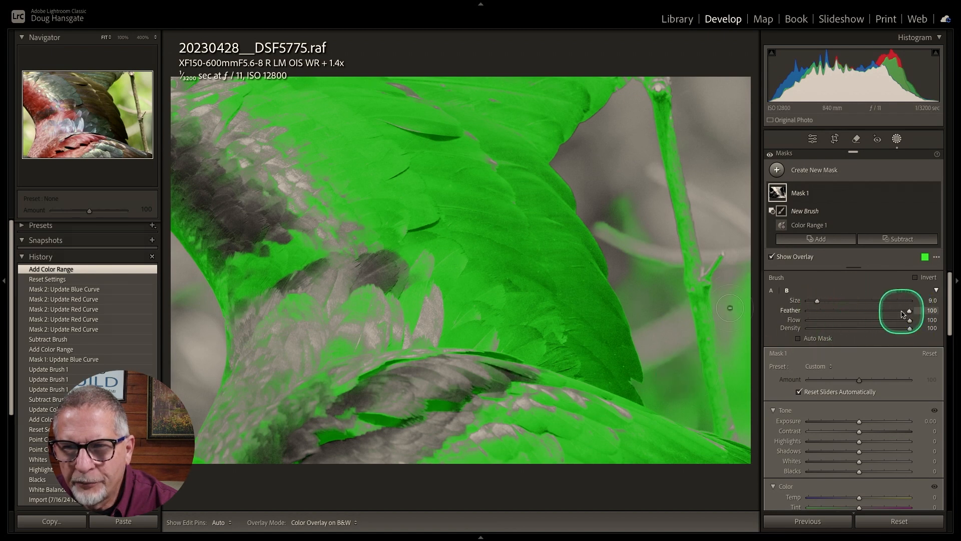
key(h)
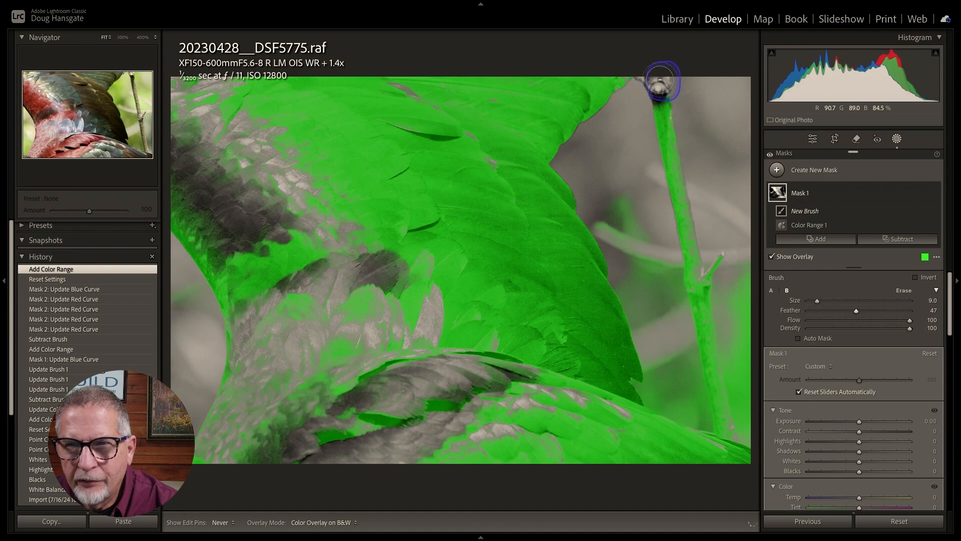
drag(660, 80, 696, 301)
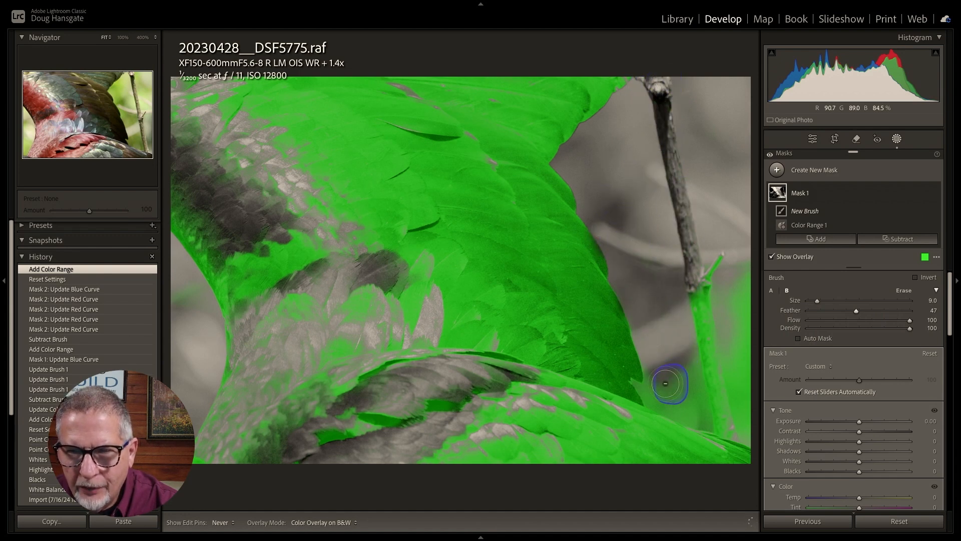
mouse_move(665, 384)
mouse_down()
mouse_move(720, 422)
mouse_move(694, 390)
mouse_move(771, 430)
mouse_move(742, 425)
mouse_move(754, 389)
mouse_move(705, 356)
mouse_move(717, 336)
mouse_move(697, 308)
mouse_move(729, 244)
mouse_up()
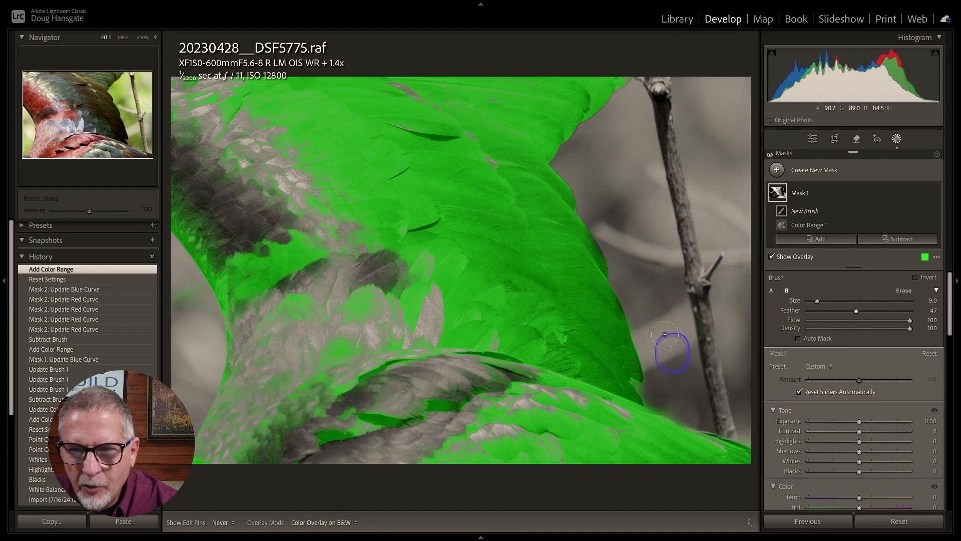
drag(696, 164, 721, 323)
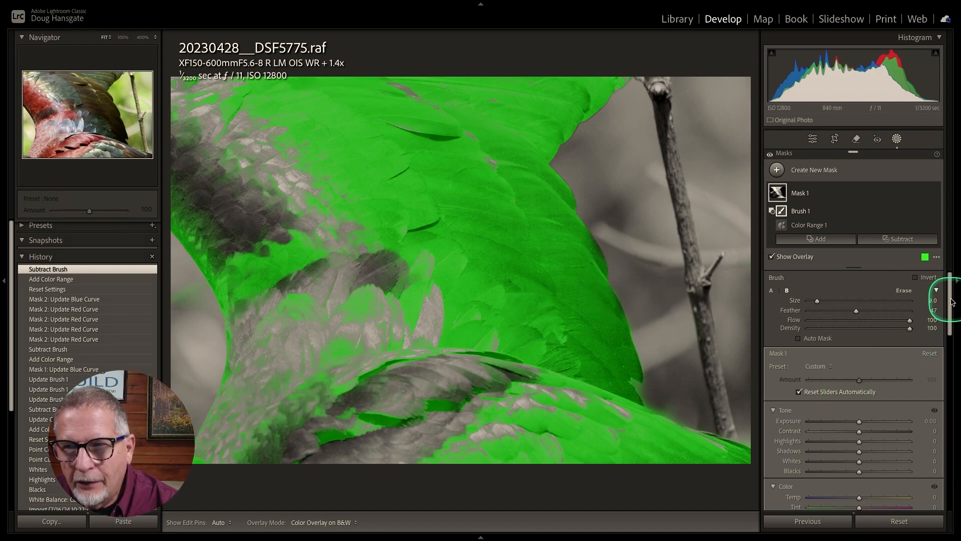
Hide the mask overlay and raise the Blue channel of Mask 1's curve in the dark feathers, mapping input about 94 to output about 112
drag(952, 302, 946, 377)
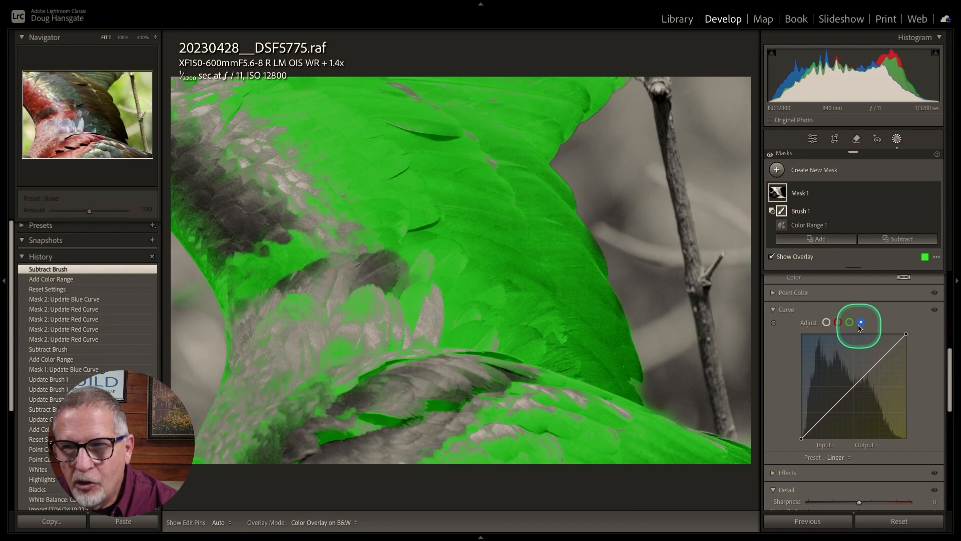
click(827, 323)
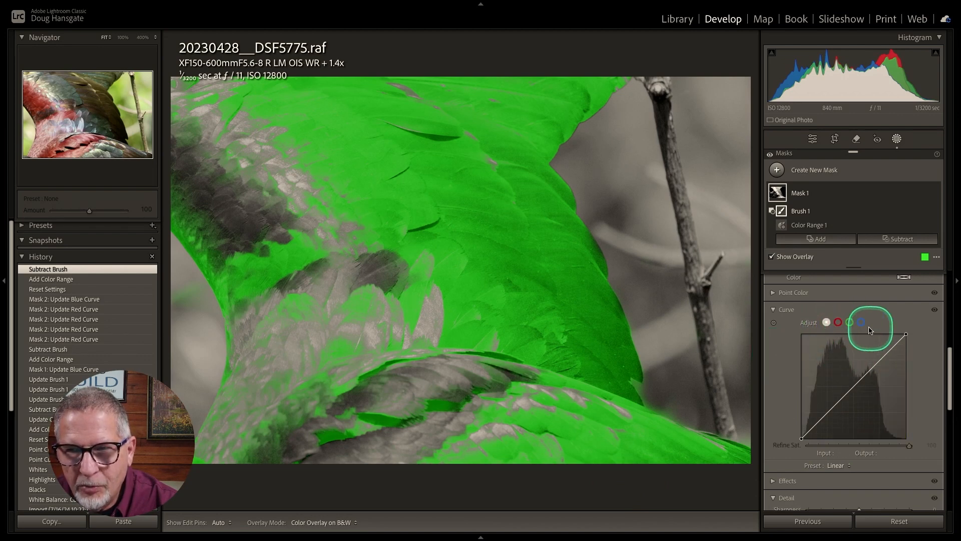
click(861, 324)
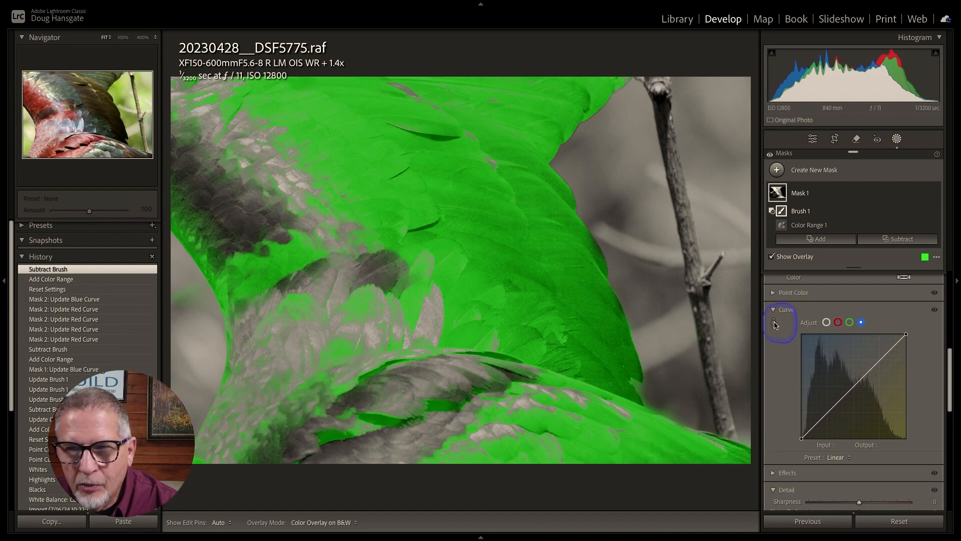
click(798, 261)
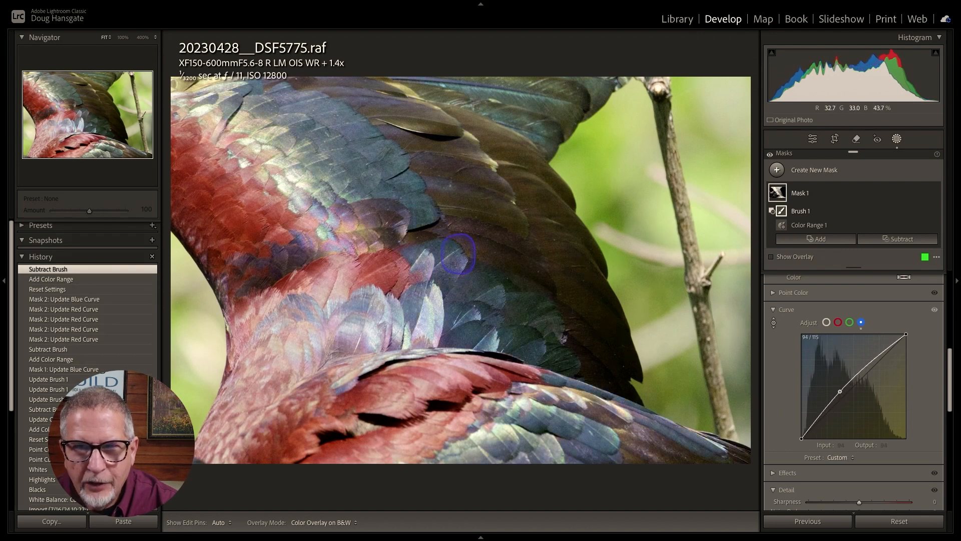
click(598, 412)
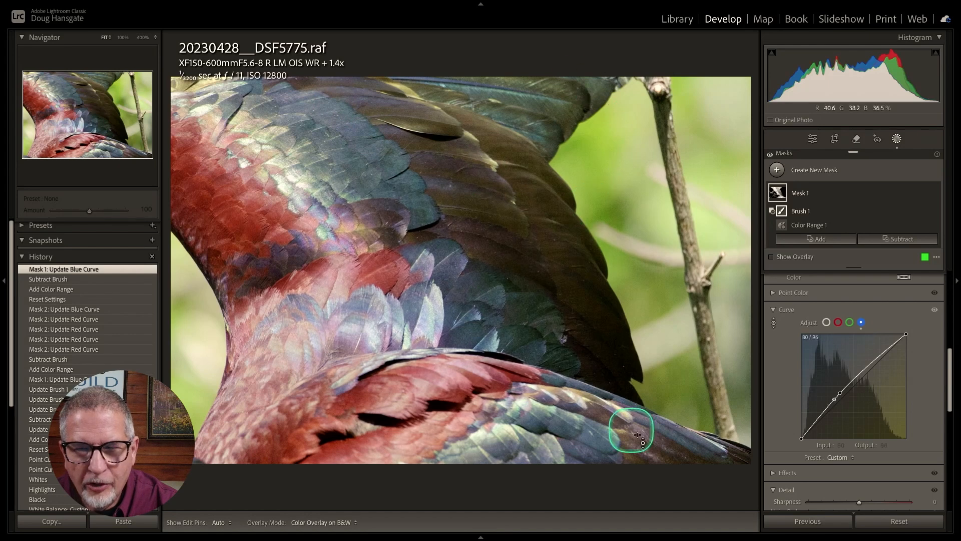
Create a second Color Range mask by sampling the red feathers on the bird's shoulder
mouse_move(780, 196)
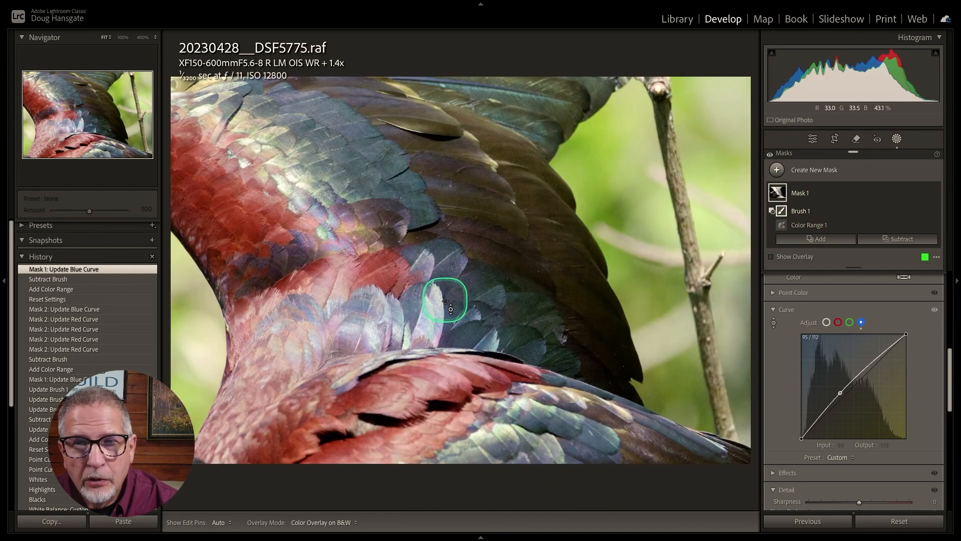
click(857, 171)
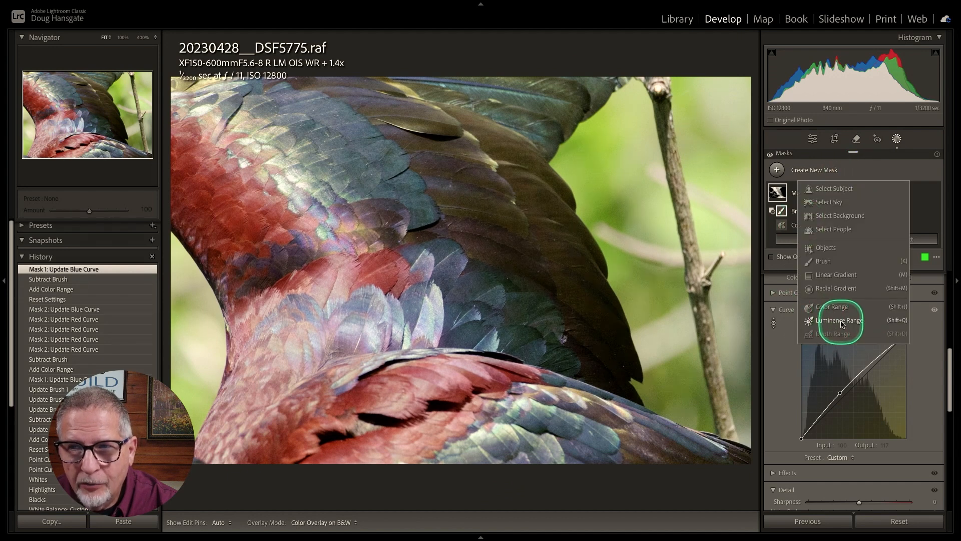
click(832, 307)
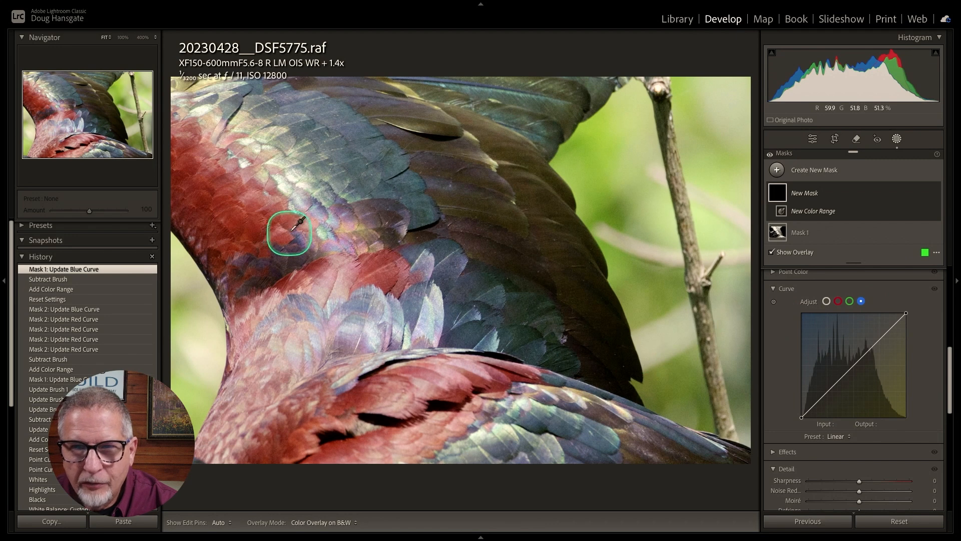
click(278, 215)
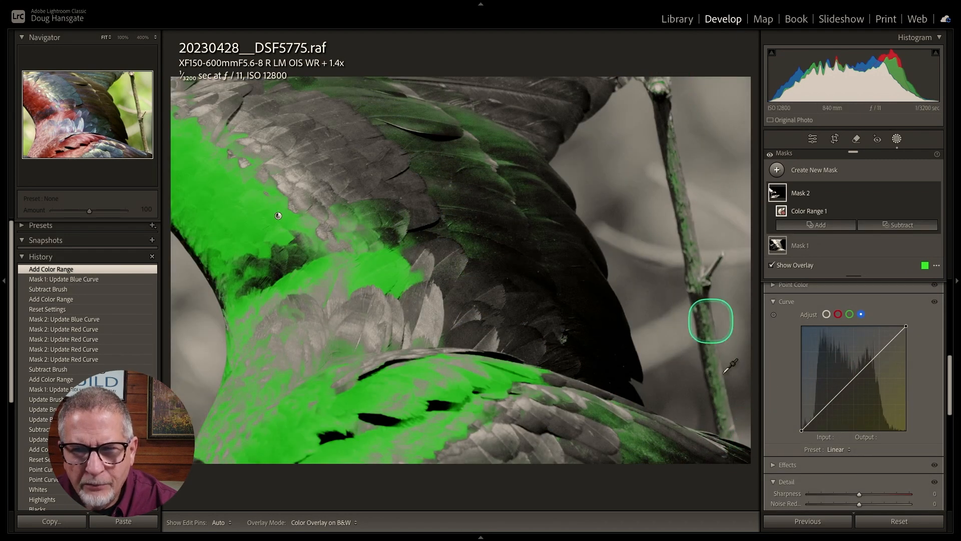
Subtract the branch from Mask 2 by brushing along its length
click(898, 225)
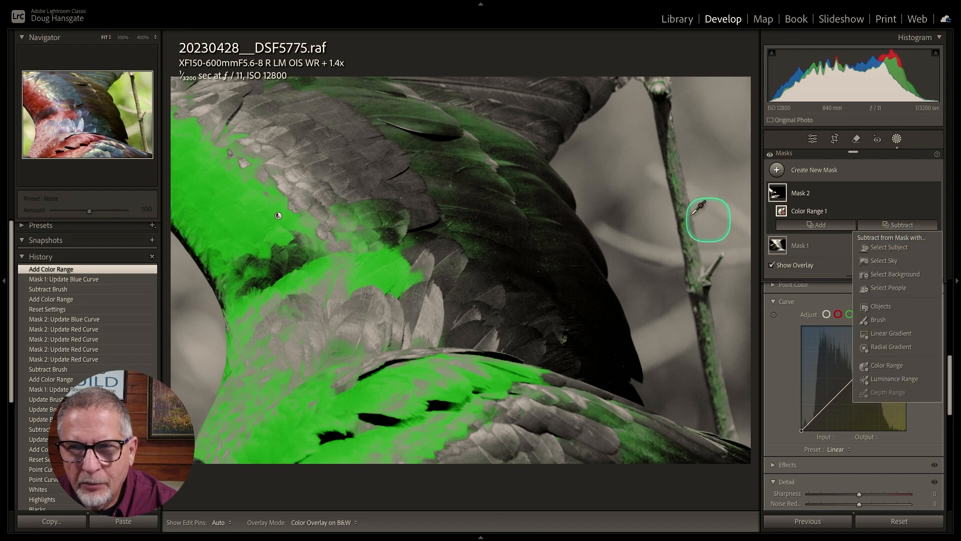
click(659, 76)
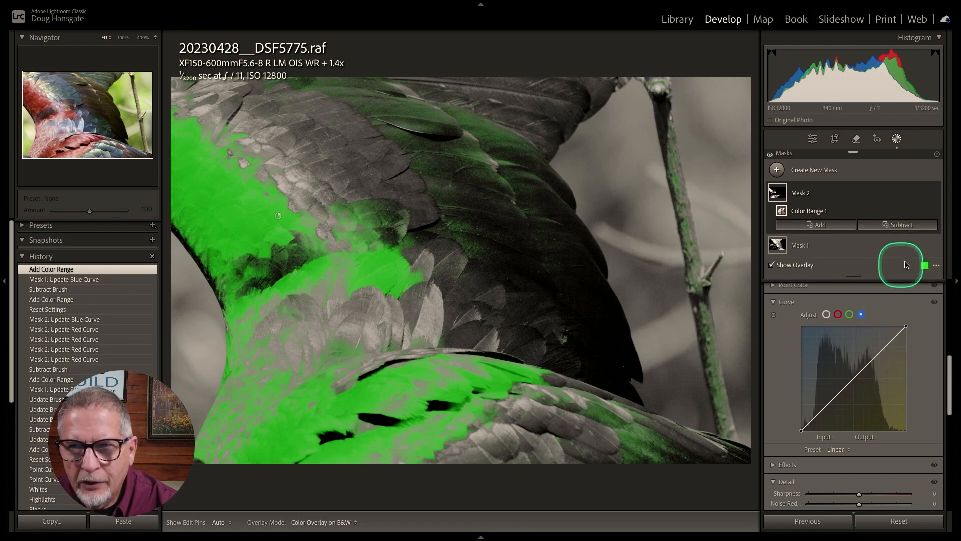
click(908, 231)
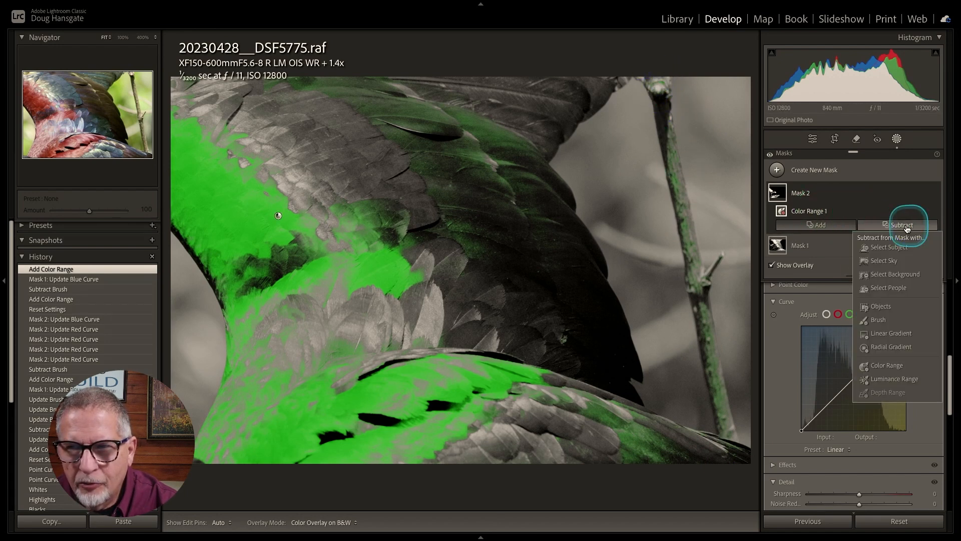
click(880, 320)
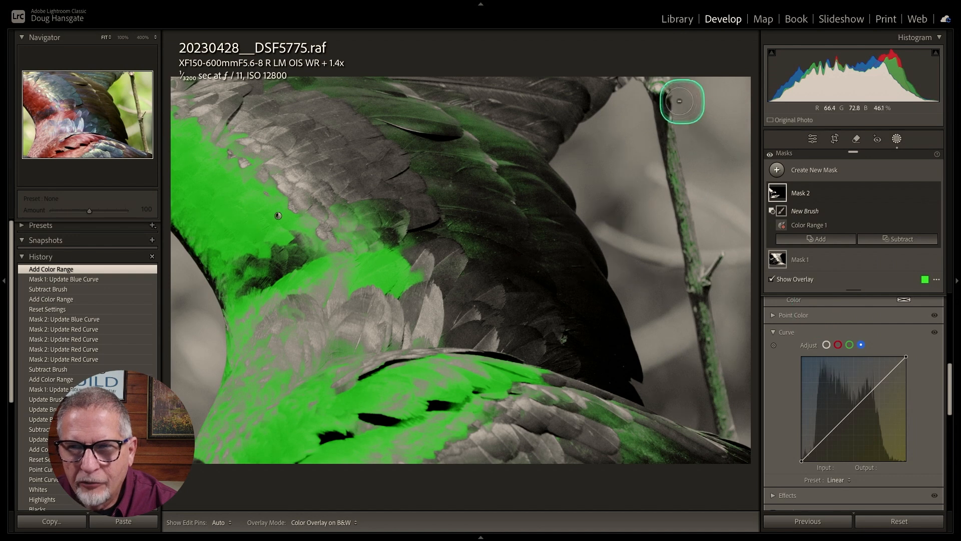
drag(671, 122, 689, 281)
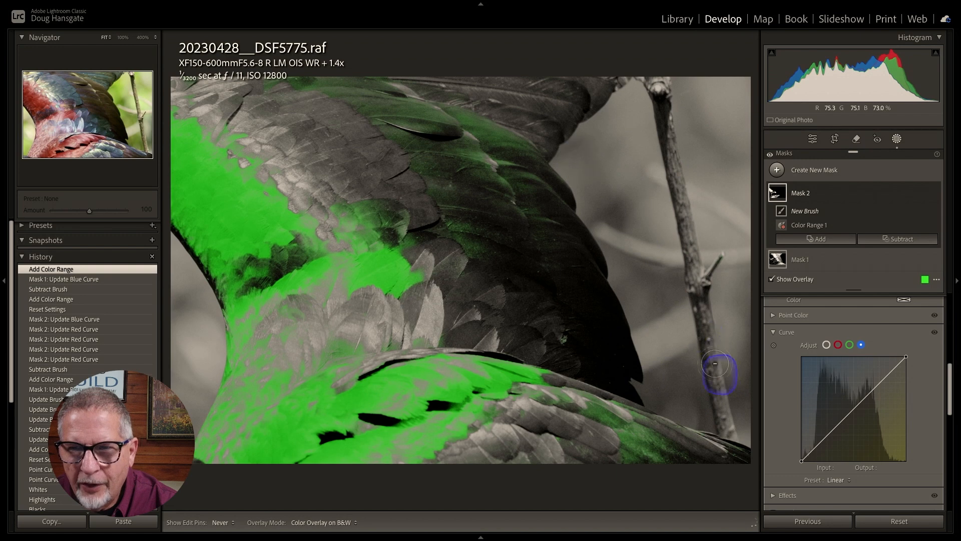
drag(718, 283, 736, 274)
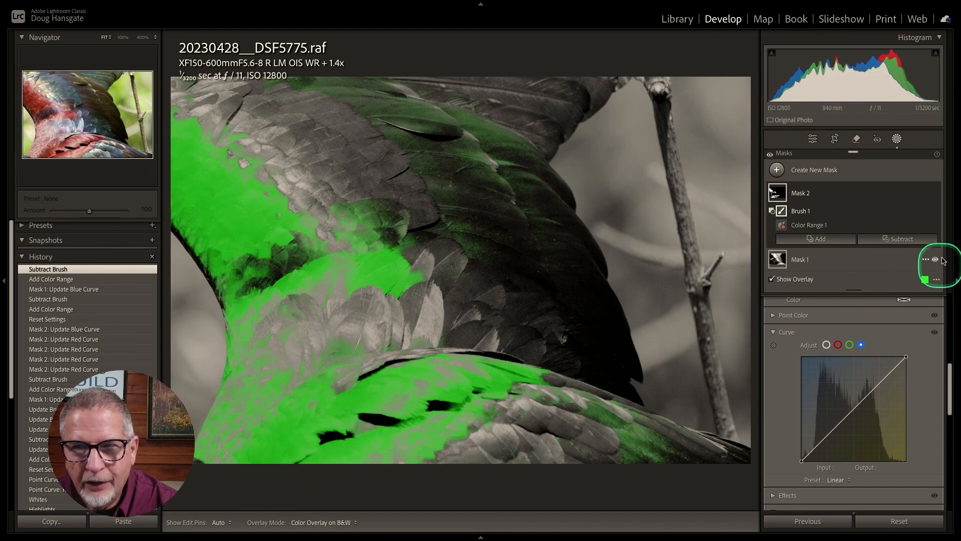
Hide the overlay and shape Mask 2's Red channel curve, raising it in the red feathers and mapping input 66 to output 62
click(775, 282)
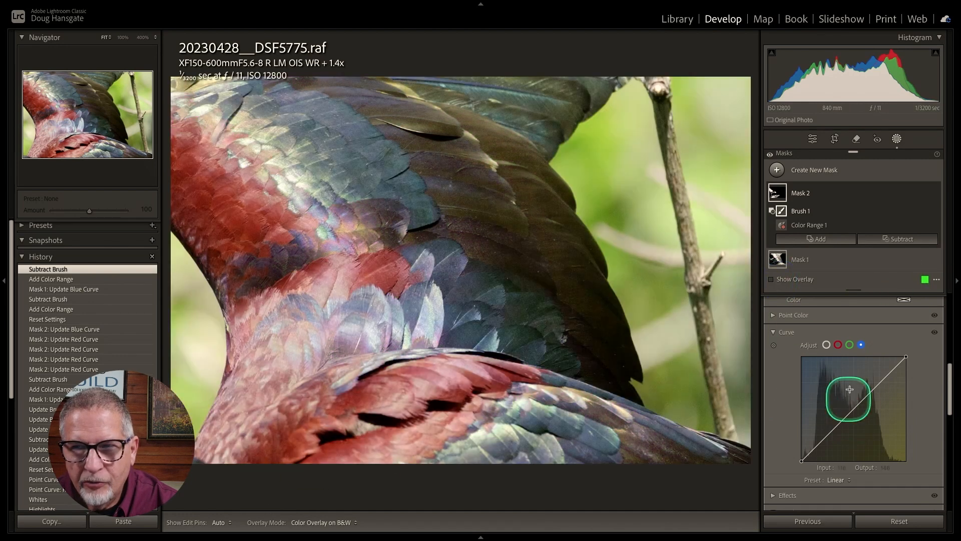
click(839, 344)
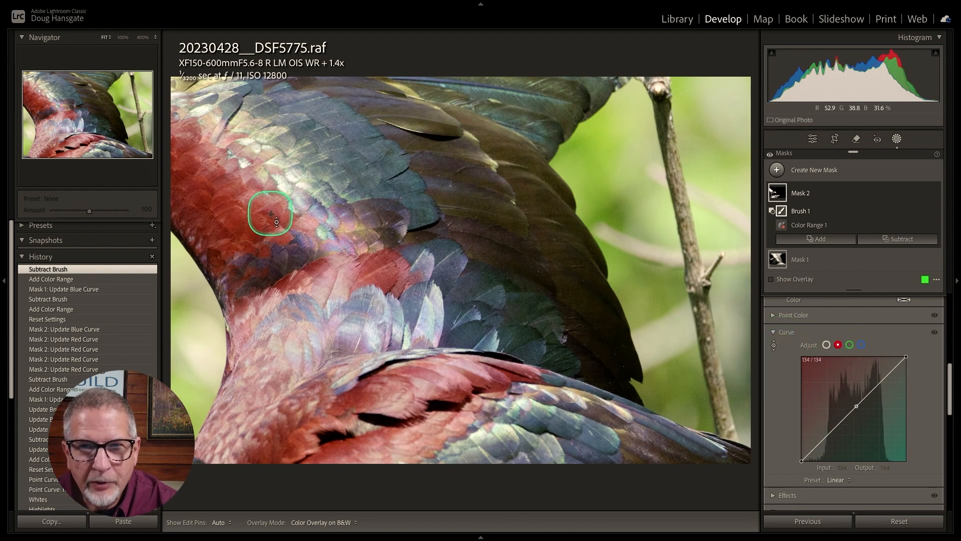
drag(277, 216, 280, 211)
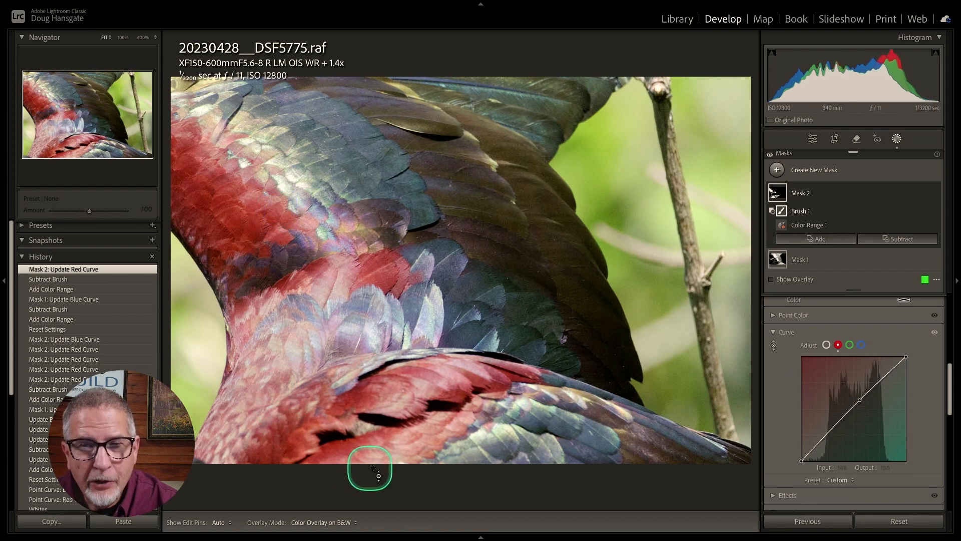
click(829, 435)
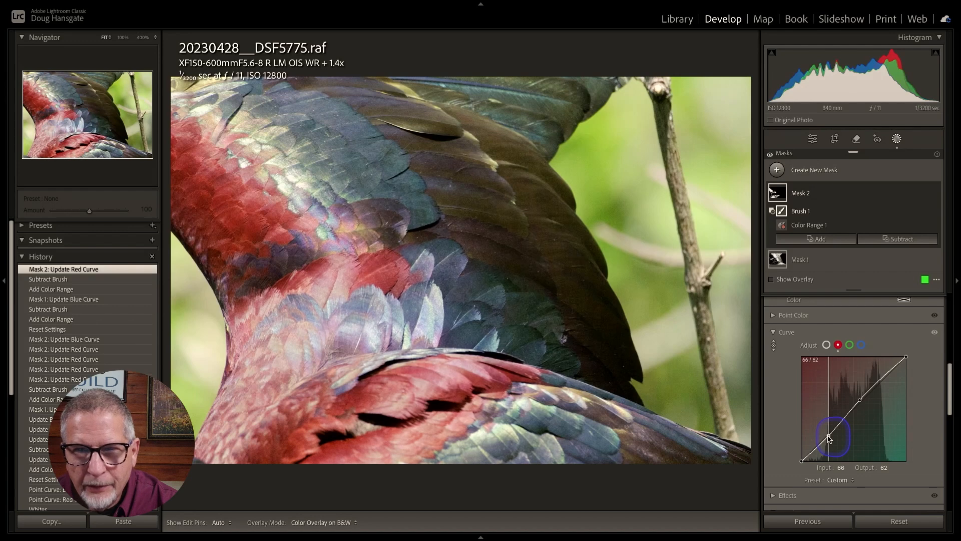
Fine-tune Mask 2's Red channel curve, raising highlight input about 213 to output about 229 and mapping midtone input 140 to output 151
drag(829, 439, 829, 437)
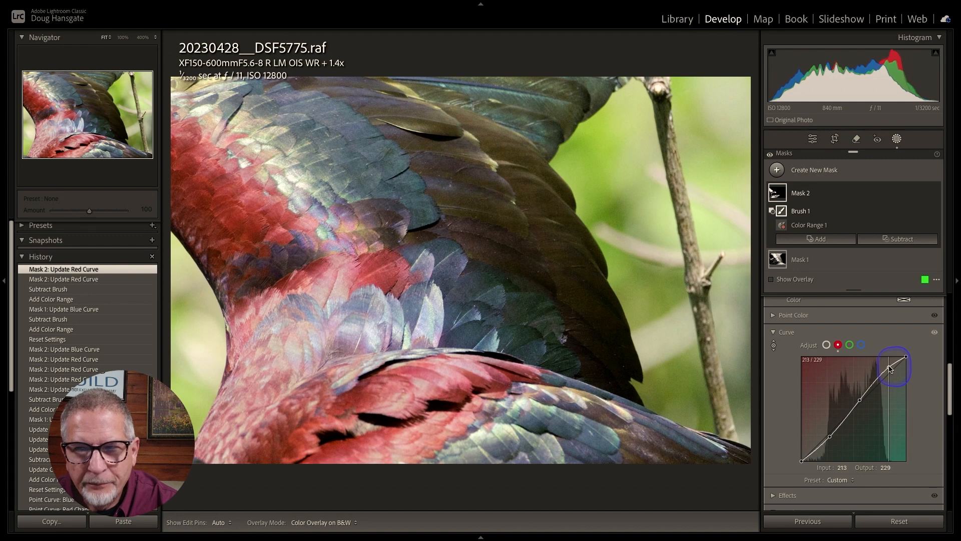
drag(889, 369, 888, 368)
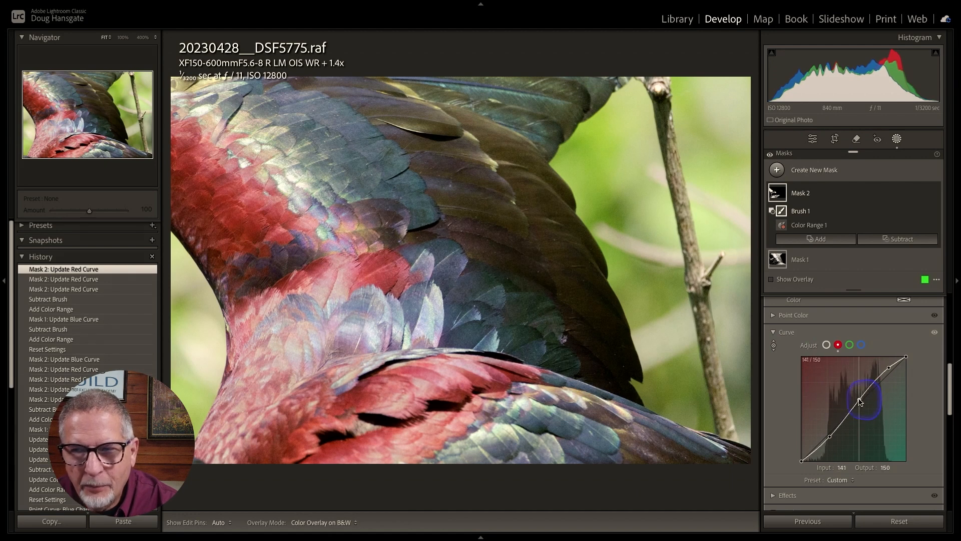
drag(859, 402, 859, 401)
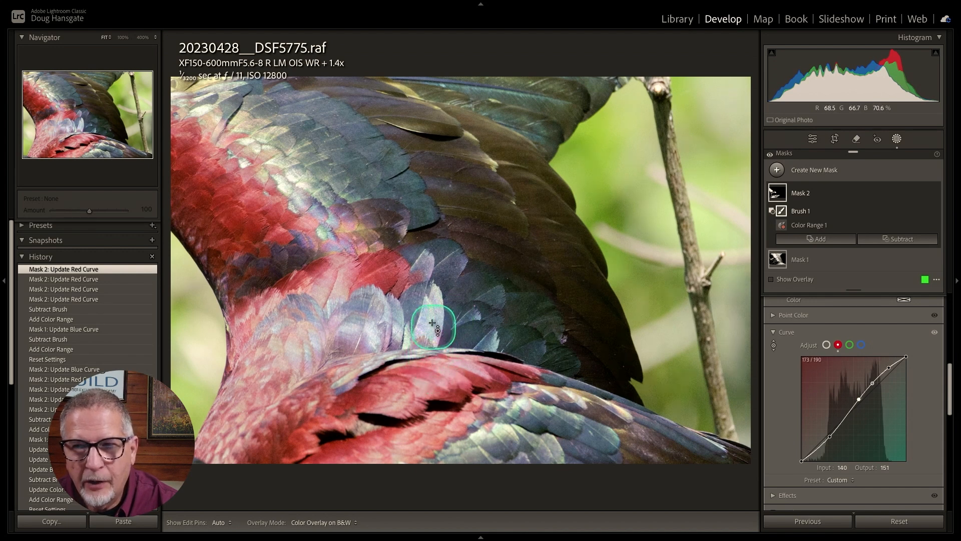
Collapse the Curve section in Mask 2's adjustment settings
mouse_move(950, 397)
mouse_down()
mouse_move(960, 310)
mouse_move(951, 383)
mouse_up()
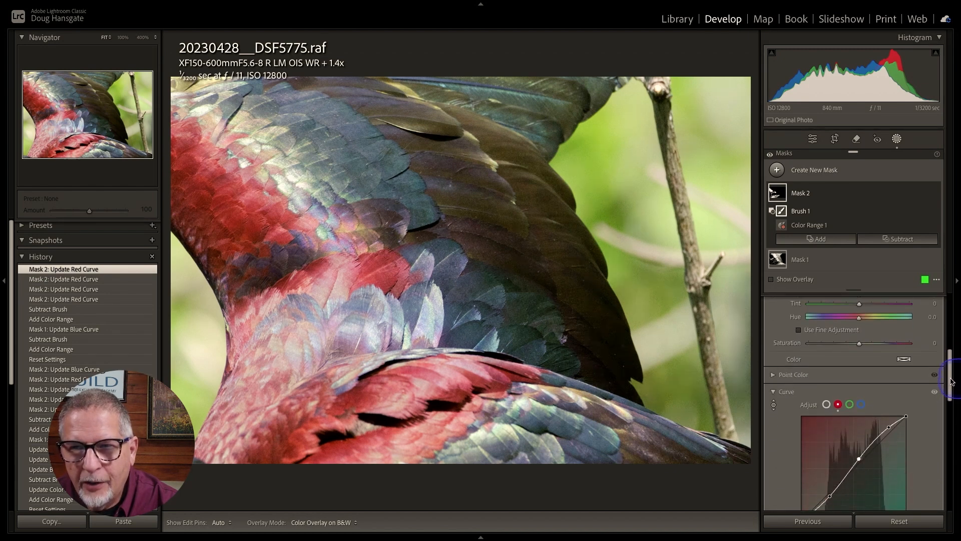
click(774, 388)
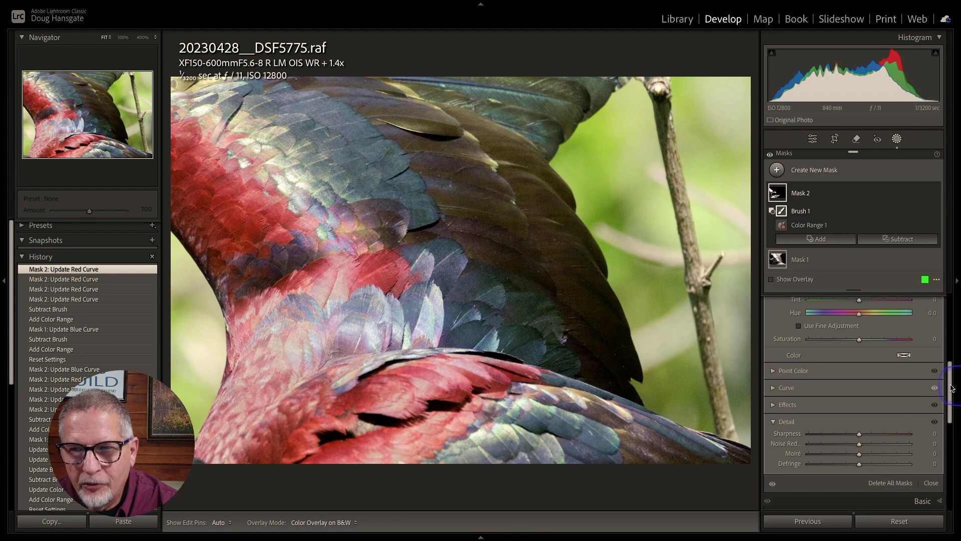
drag(951, 388, 950, 348)
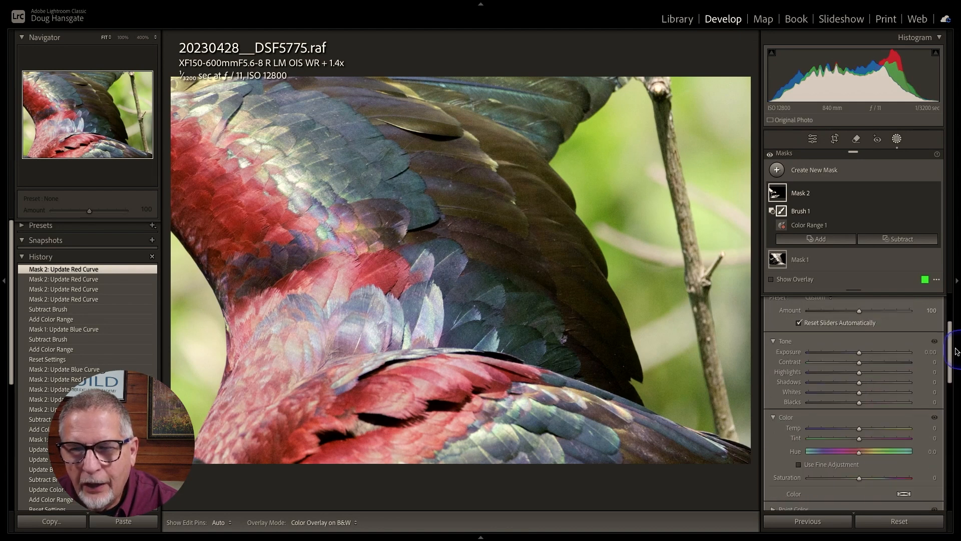
Rename Mask 2 as Reds and Mask 1 as Blues
double_click(800, 195)
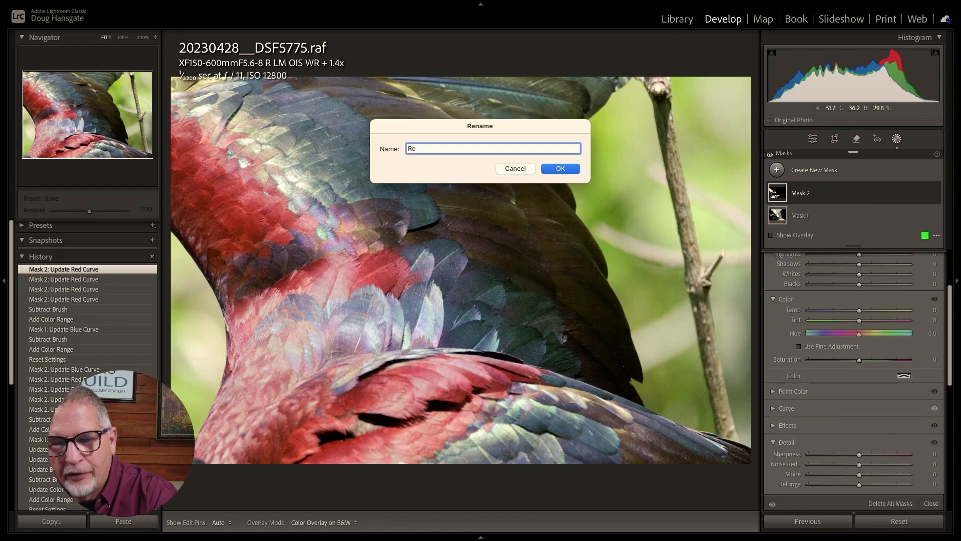
text(Reds)
key(Return)
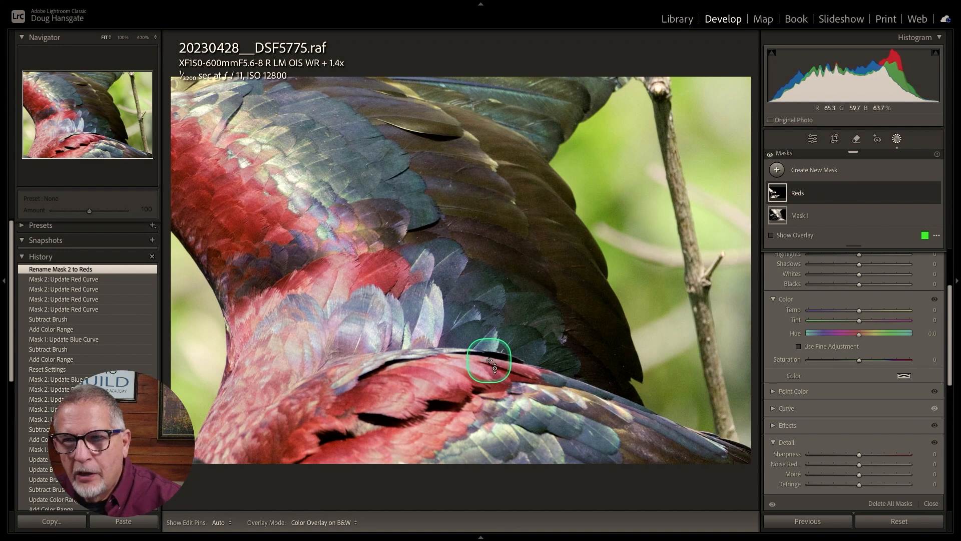
double_click(800, 215)
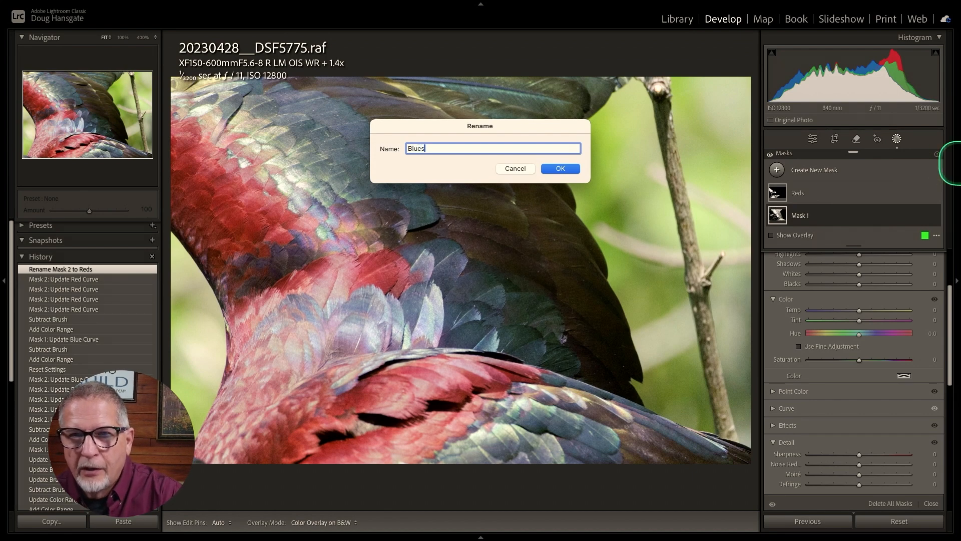
key(Return)
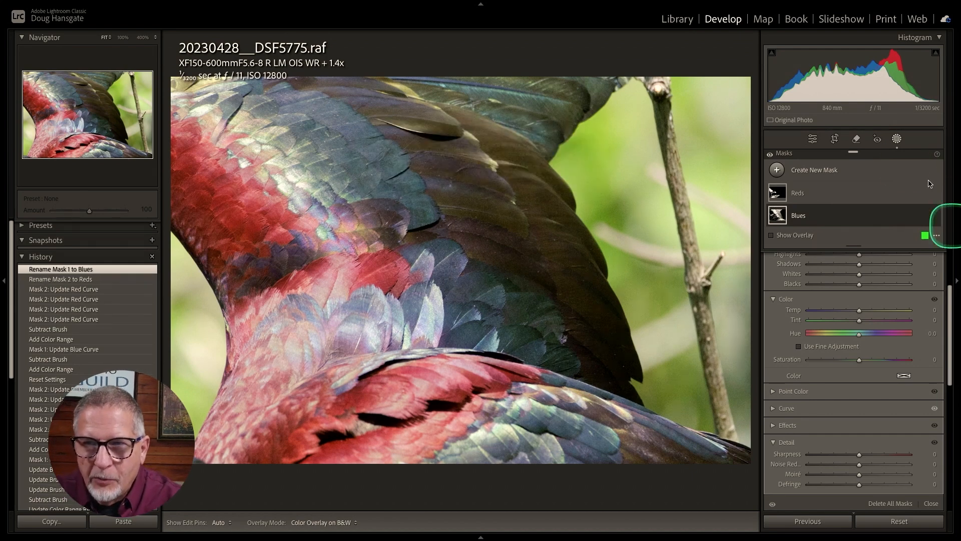